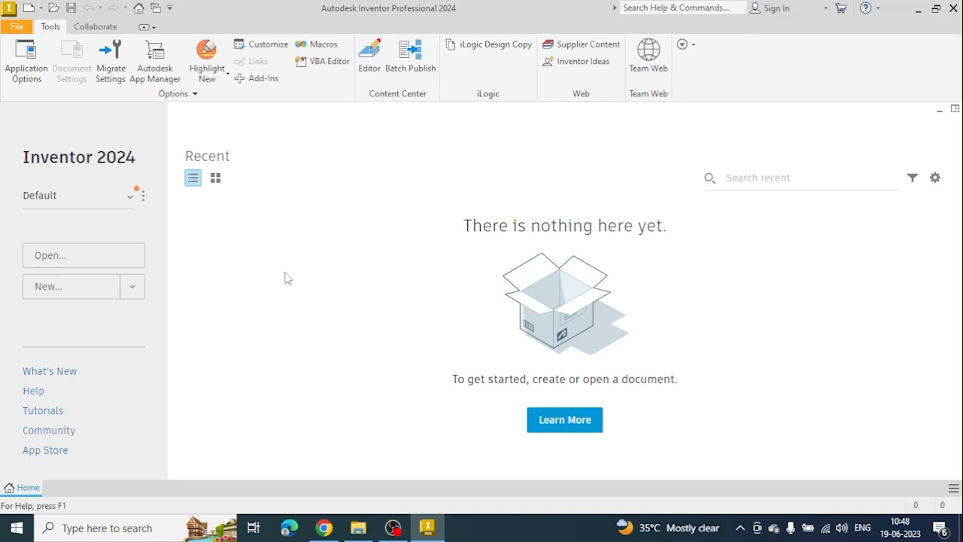
Step: Create a new part and start a 2D sketch on the XY plane, facing the front view
left_click(134, 294)
left_click(89, 315)
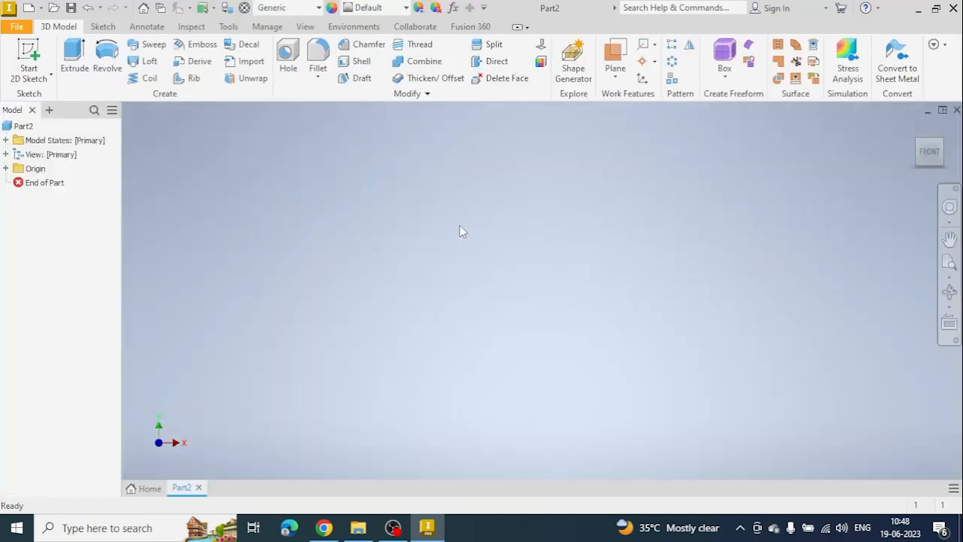
left_click(29, 50)
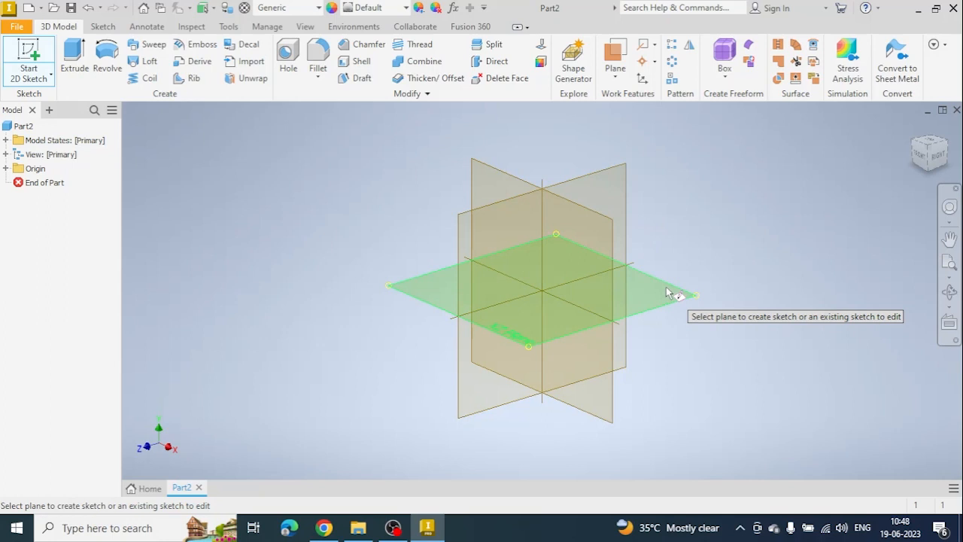
left_click(488, 185)
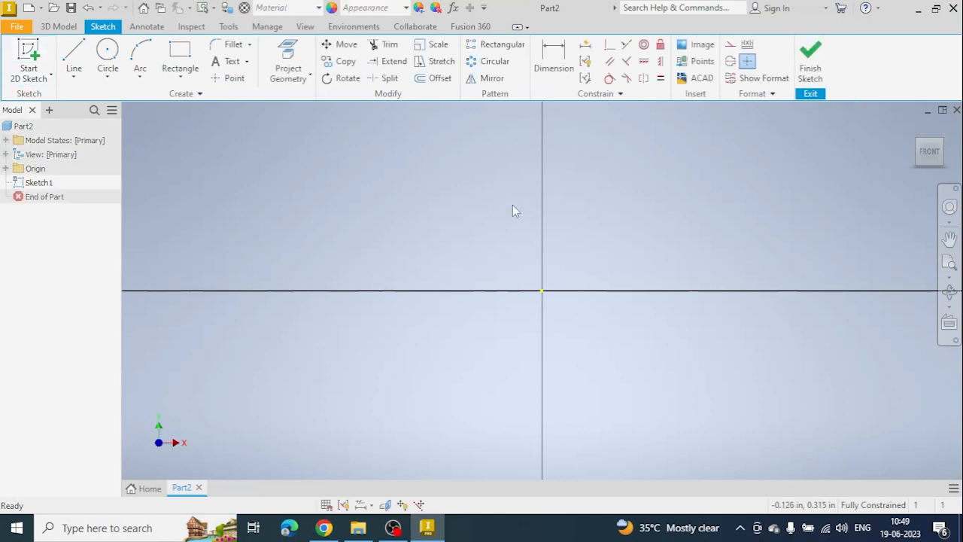
Step: Draw a closed rectangle around the origin from four lines, about 1.013 in wide and 0.569 in high
middle_click_drag(675, 241, 592, 241)
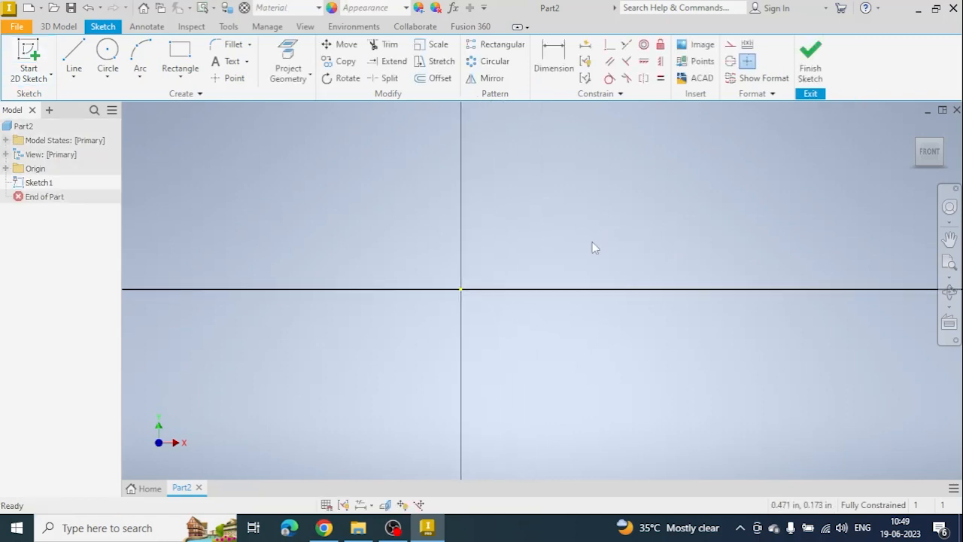
left_click(76, 57)
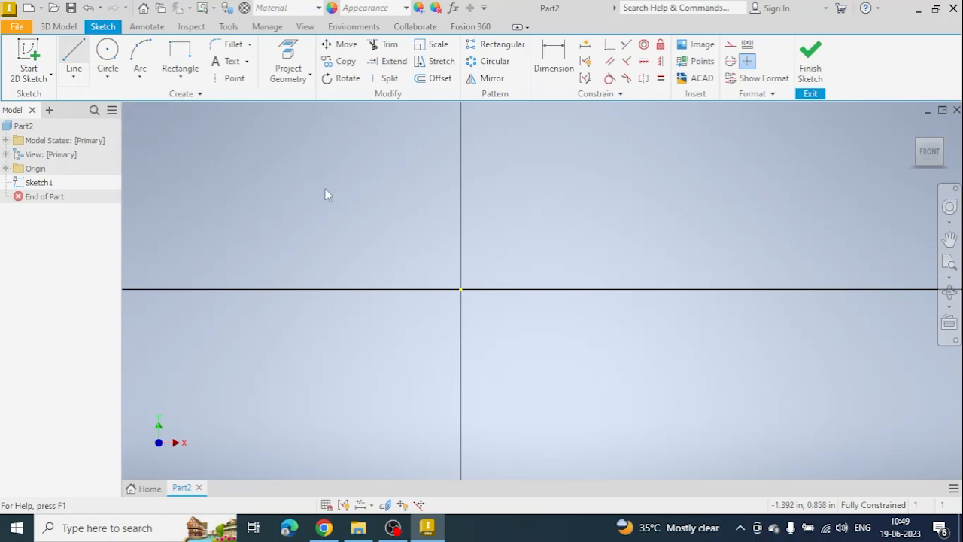
left_click(382, 369)
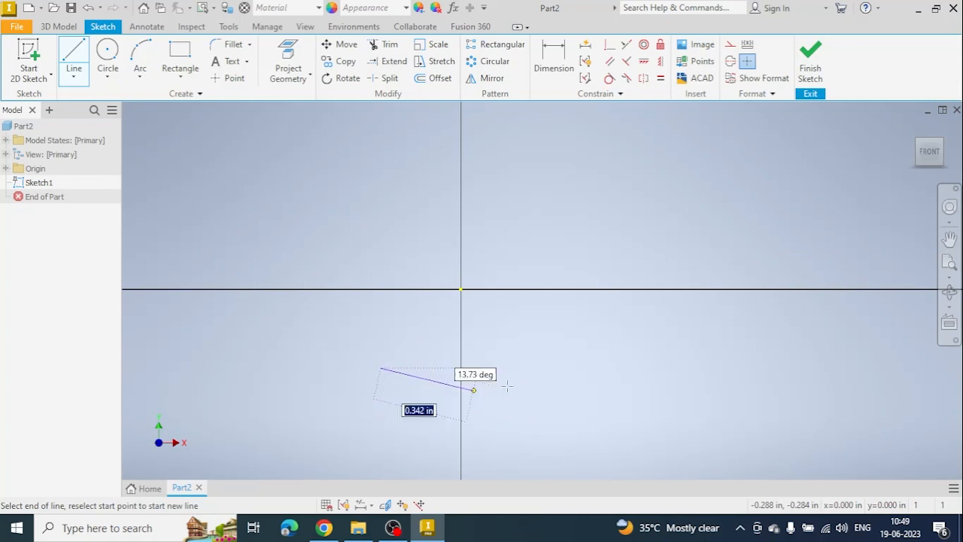
left_click(663, 370)
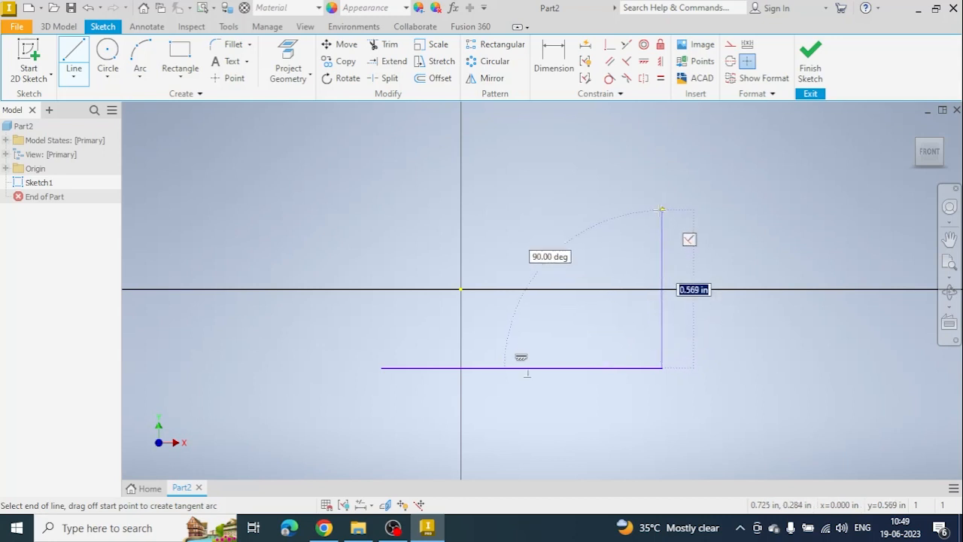
left_click(661, 209)
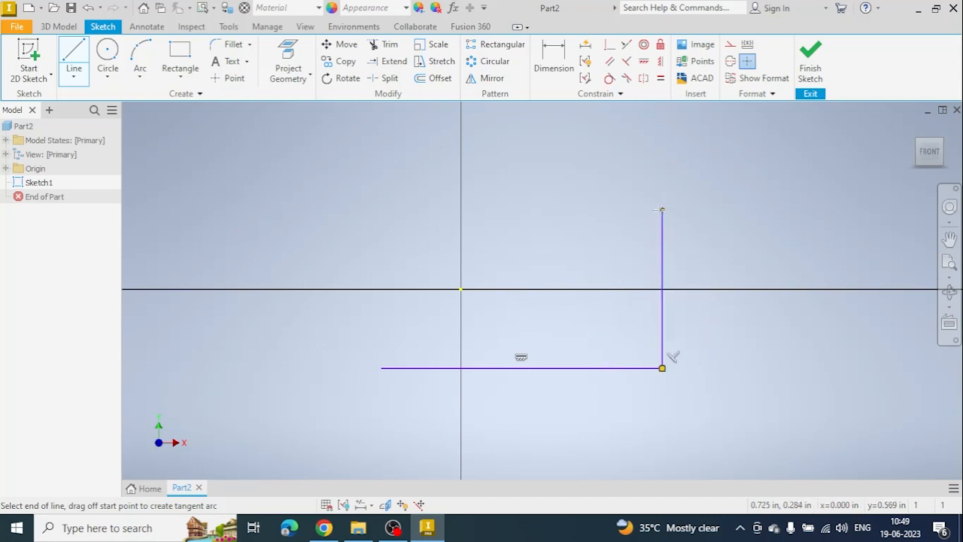
left_click(381, 210)
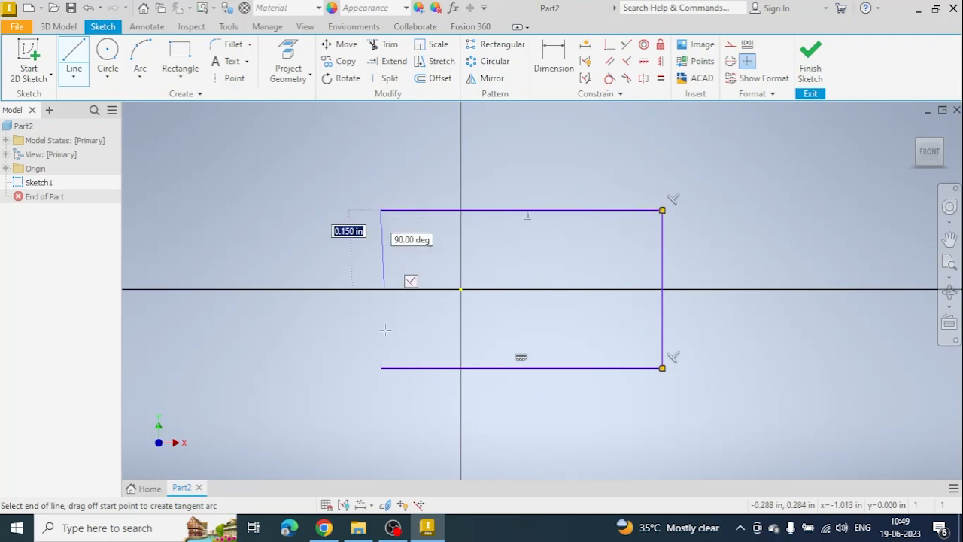
left_click(381, 368)
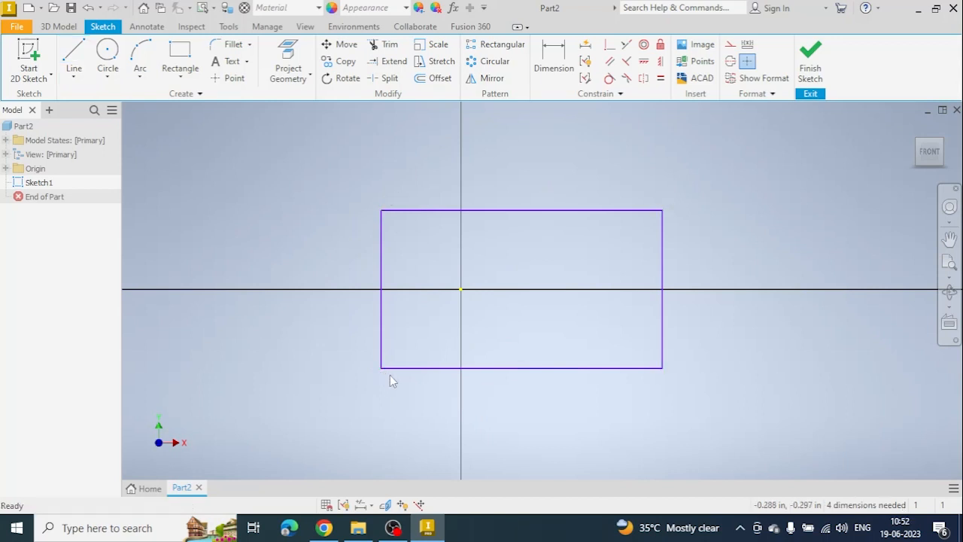
Step: Dimension the rectangle's bottom edge and set its length to 2 in
left_click(554, 60)
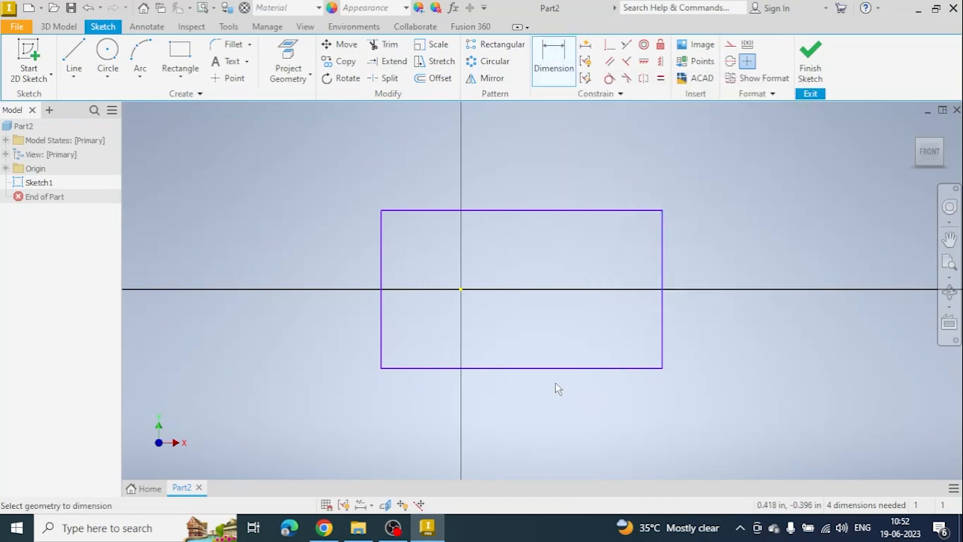
left_click(516, 368)
left_click(518, 403)
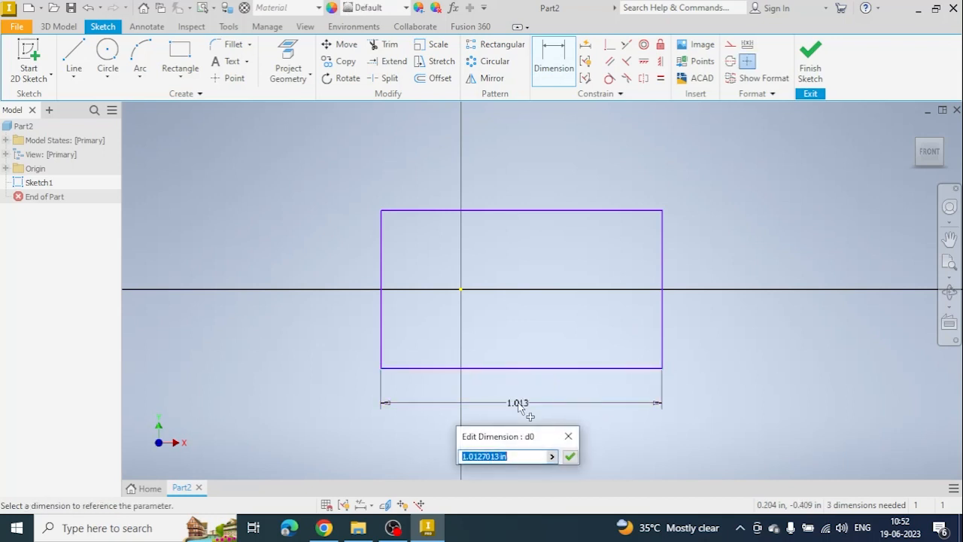
type("2")
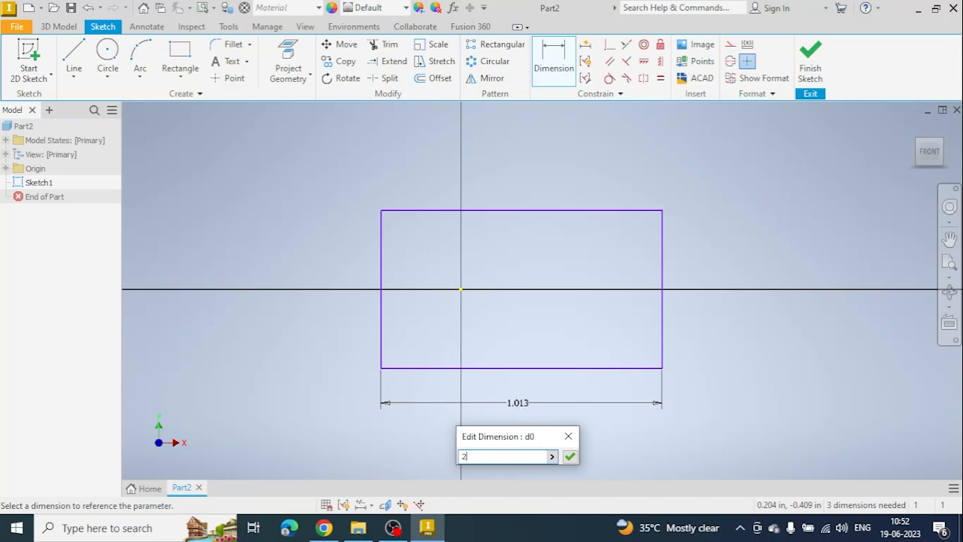
key("Return")
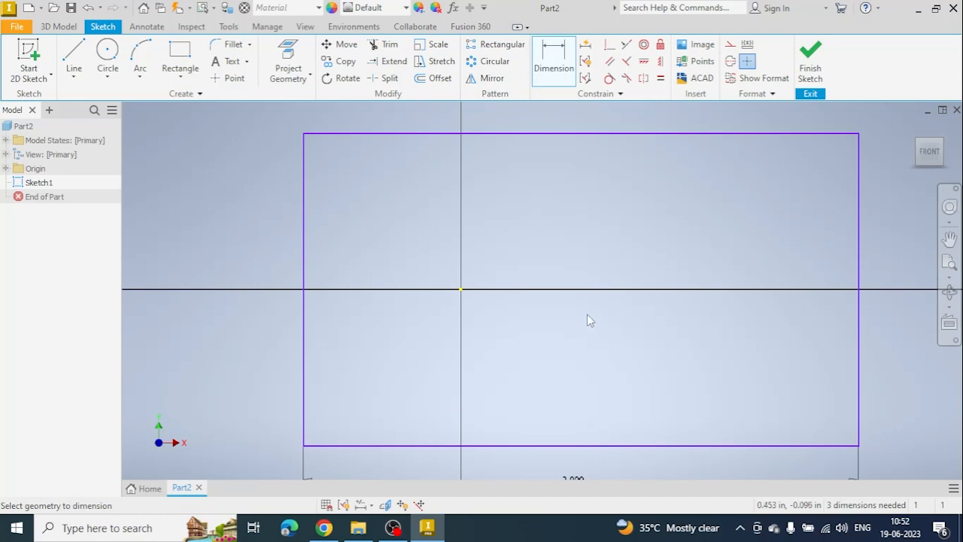
Step: Dimension the rectangle's right edge and set its height to 0.5 in
scroll(587, 314, "down", 3)
scroll(747, 287, "up", 2)
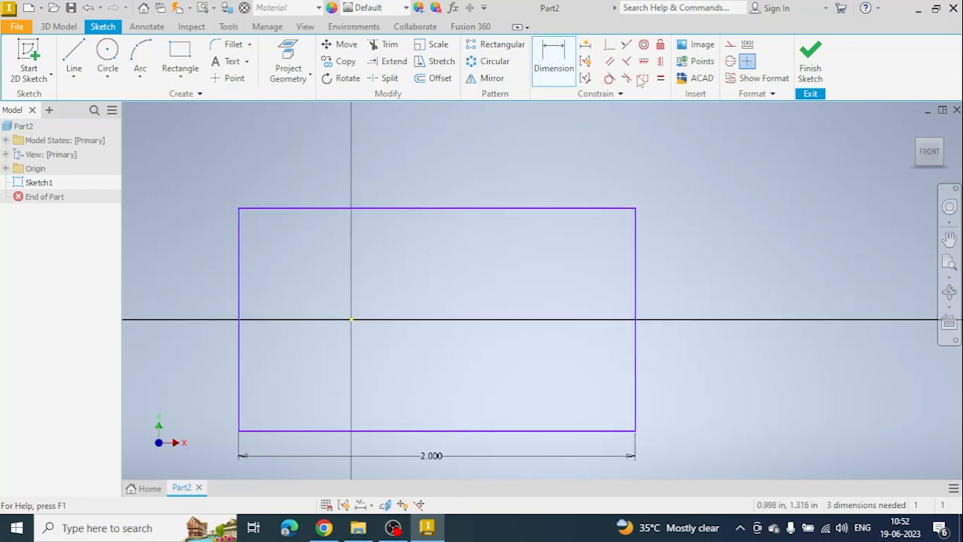
left_click(635, 310)
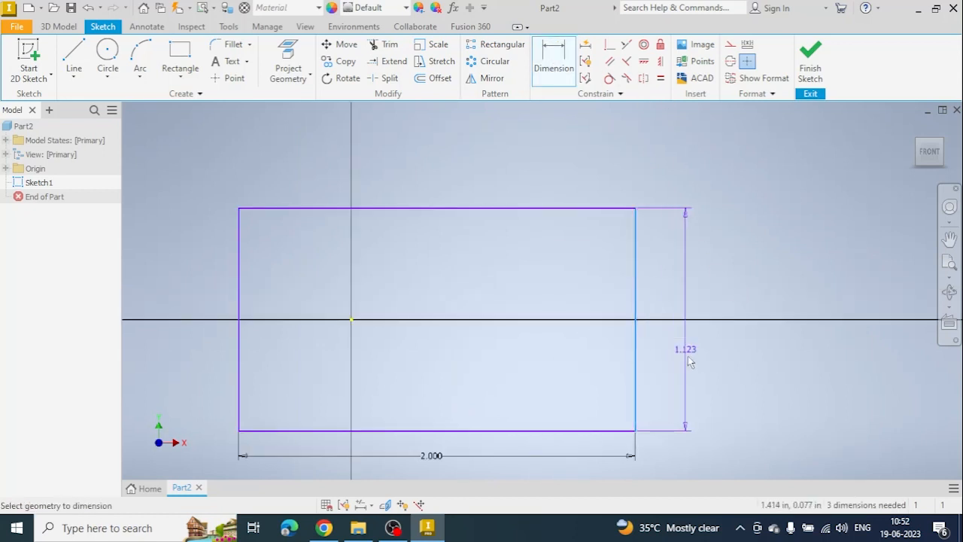
left_click(681, 356)
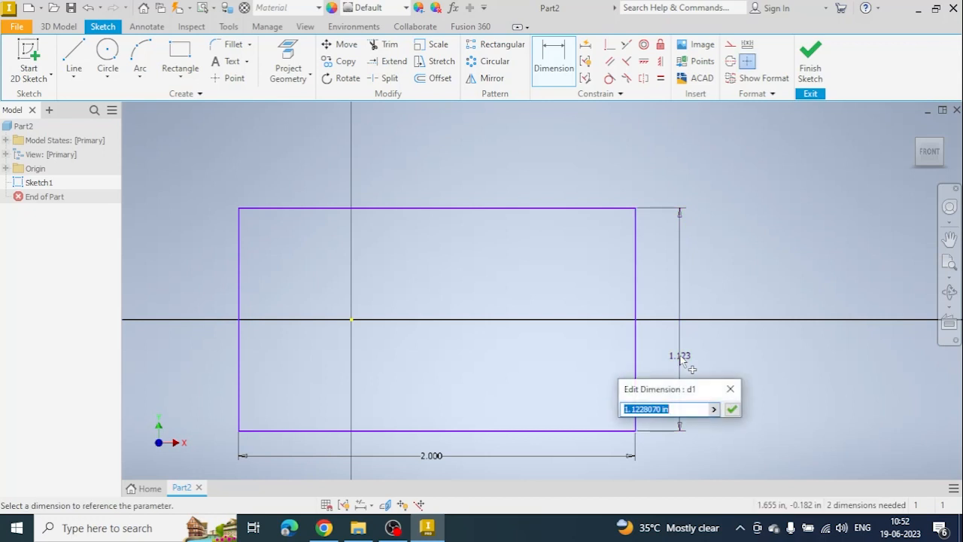
type("0.5")
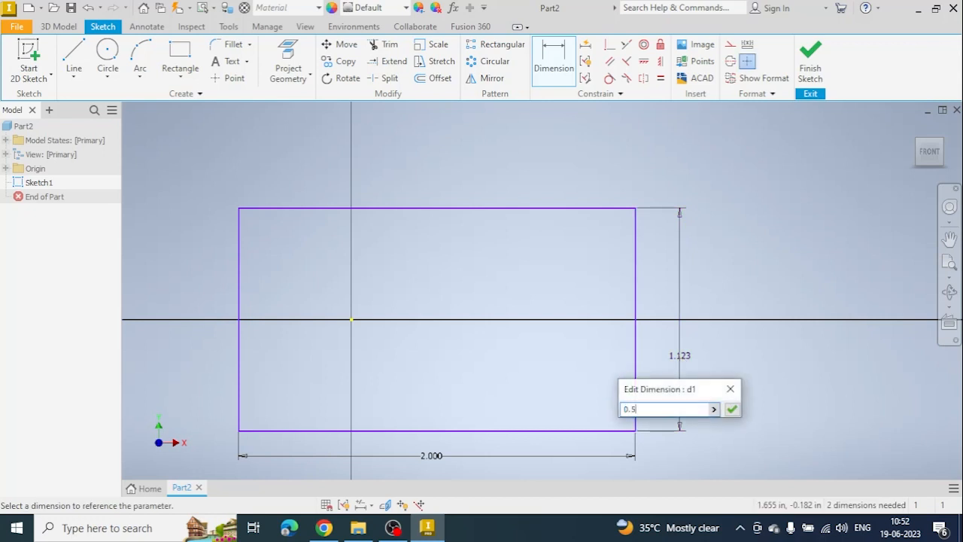
key("Return")
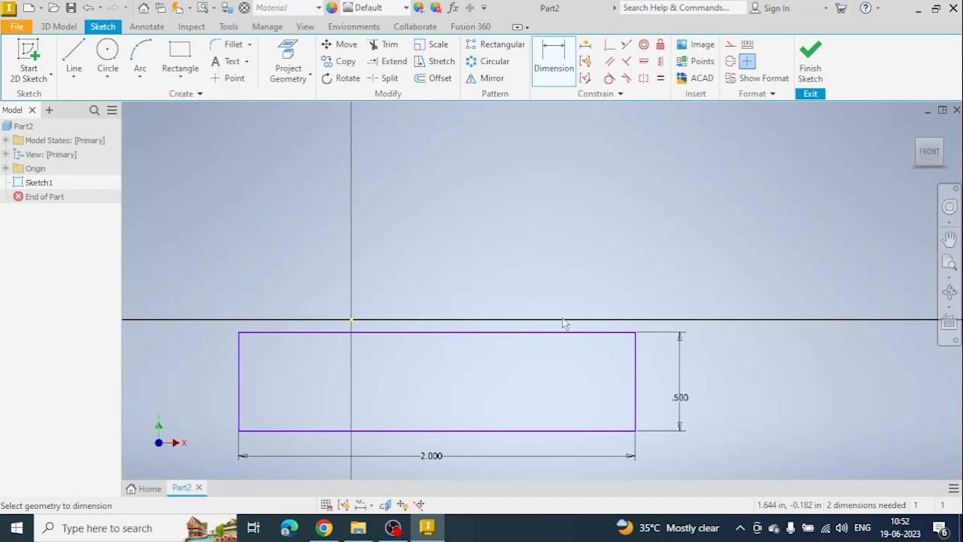
Step: Draw a stepped line profile from the rectangle's upper-left corner: about 1.55 in up, 2.01 in left, 0.65 in up, right, and 2.2 in down to its top edge
scroll(374, 372, "down", 2)
scroll(351, 369, "down", 2)
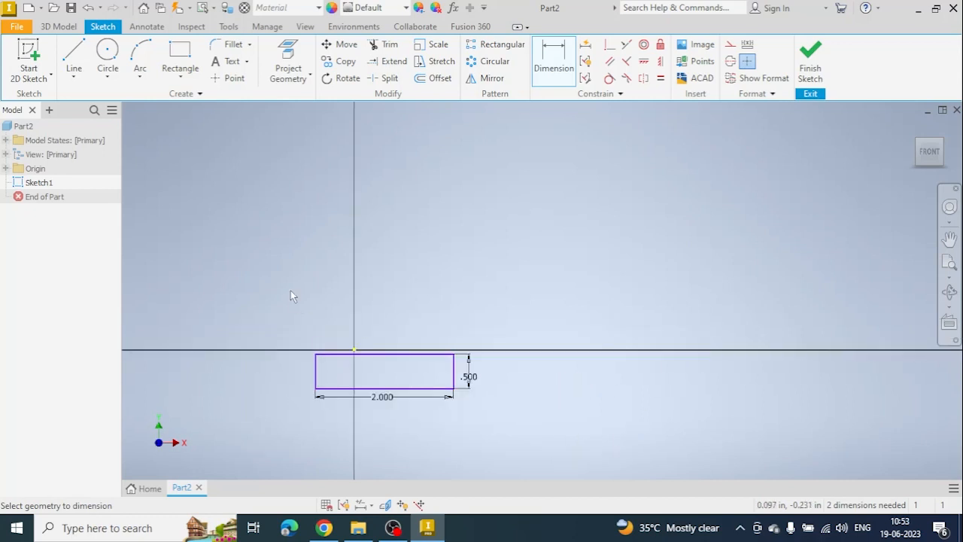
mouse_move(291, 294)
middle_mouse_down()
mouse_move(344, 334)
mouse_move(373, 329)
middle_mouse_up()
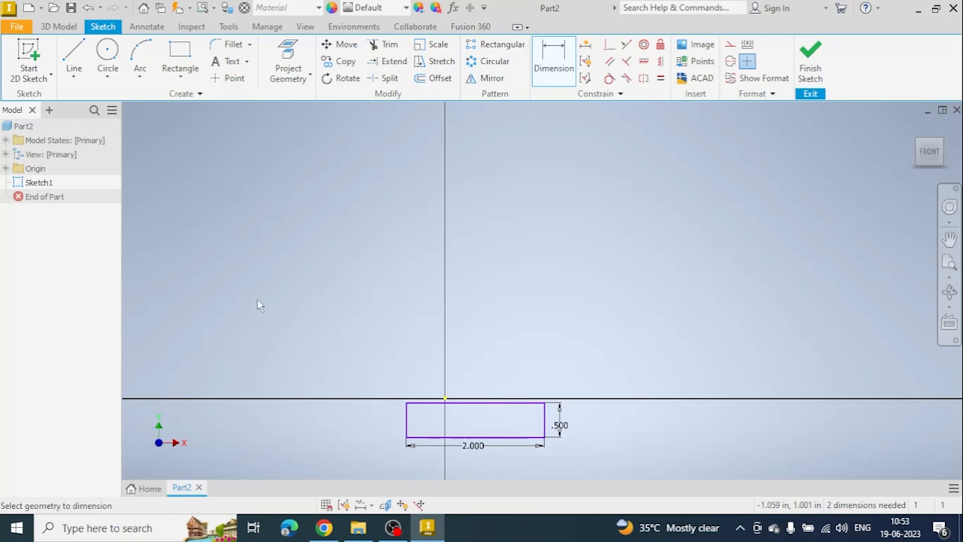
left_click(74, 54)
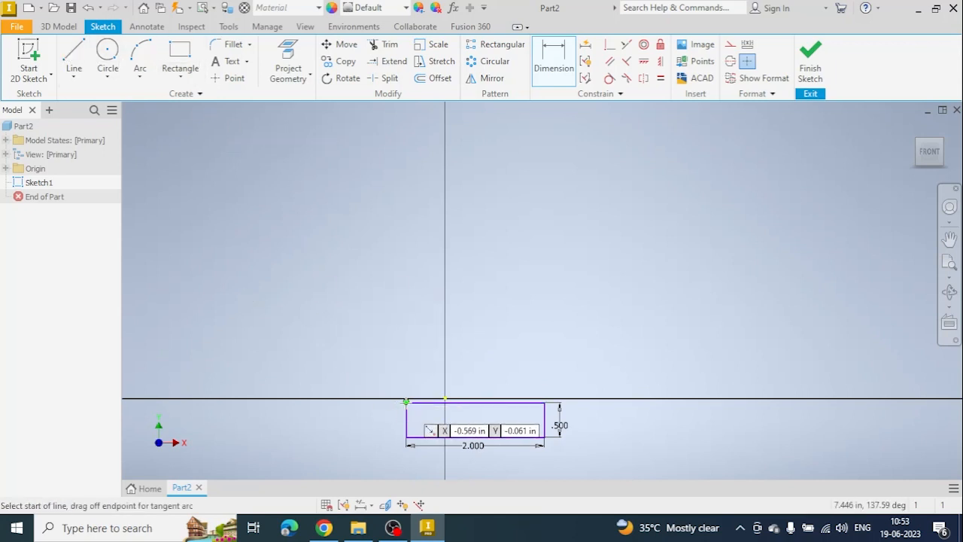
left_click(407, 403)
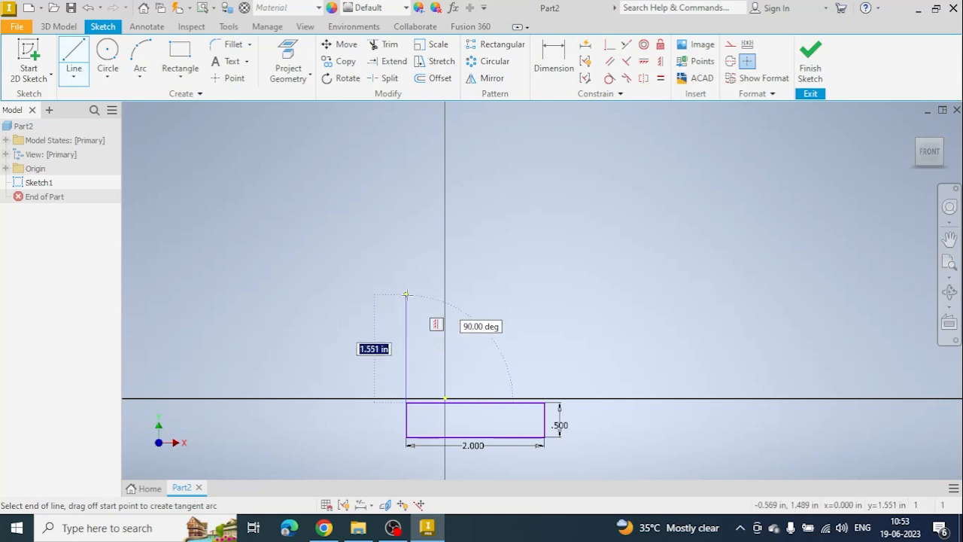
left_click(406, 294)
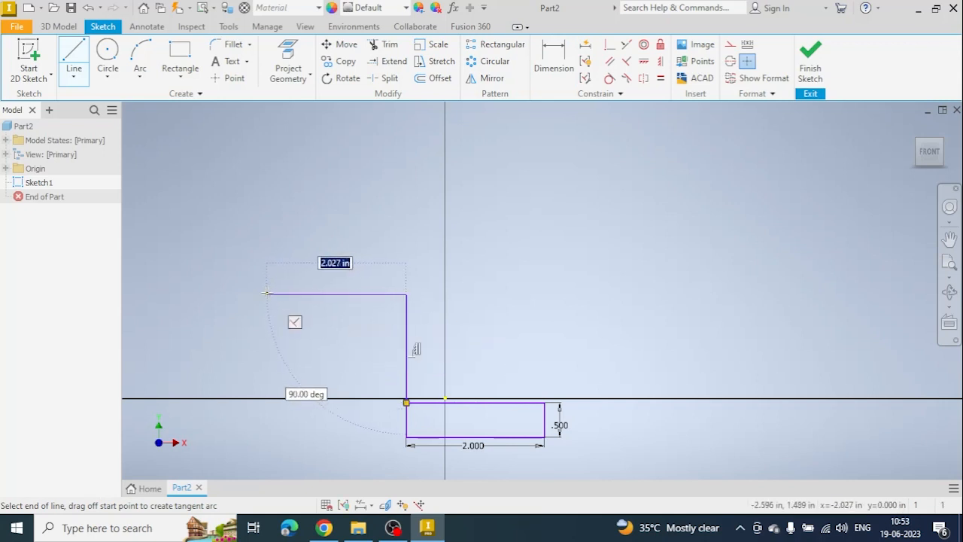
left_click(266, 294)
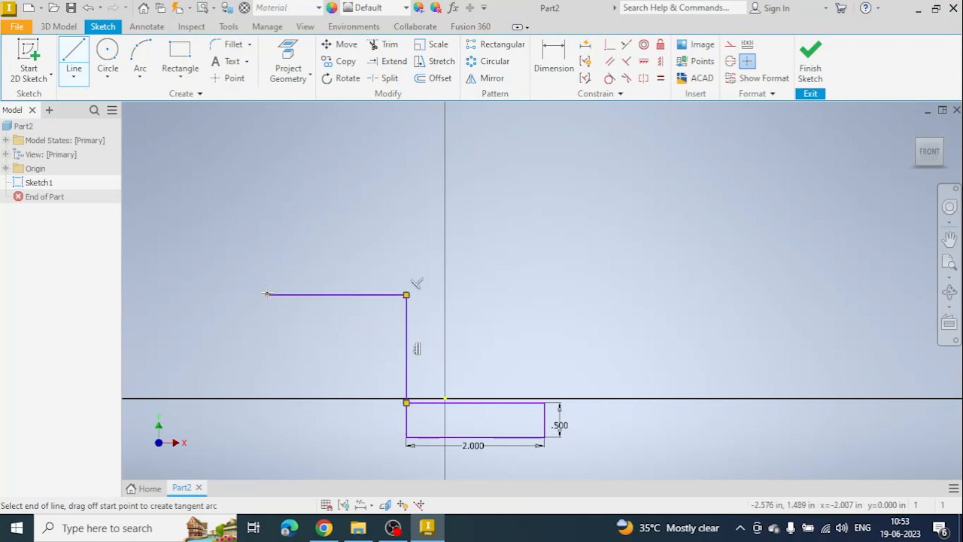
left_click(266, 249)
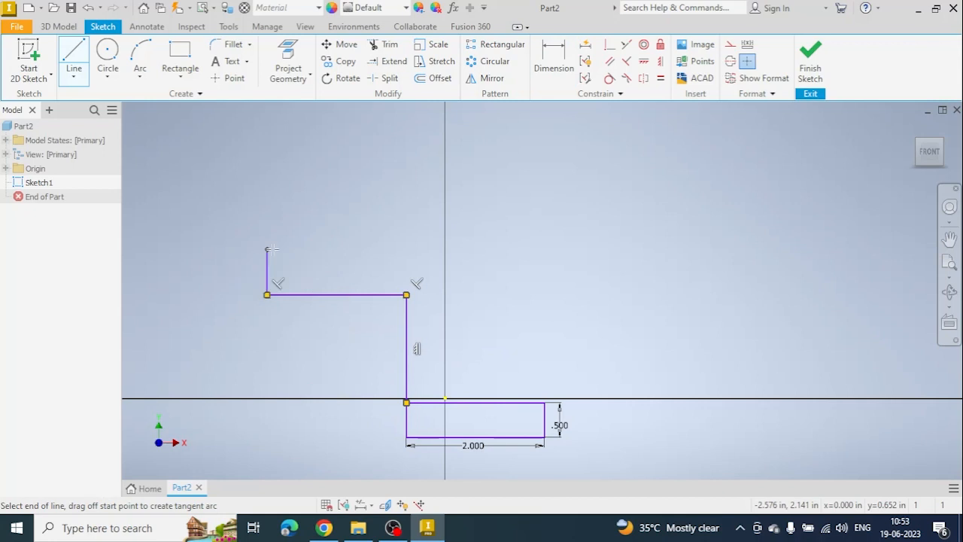
left_click(459, 249)
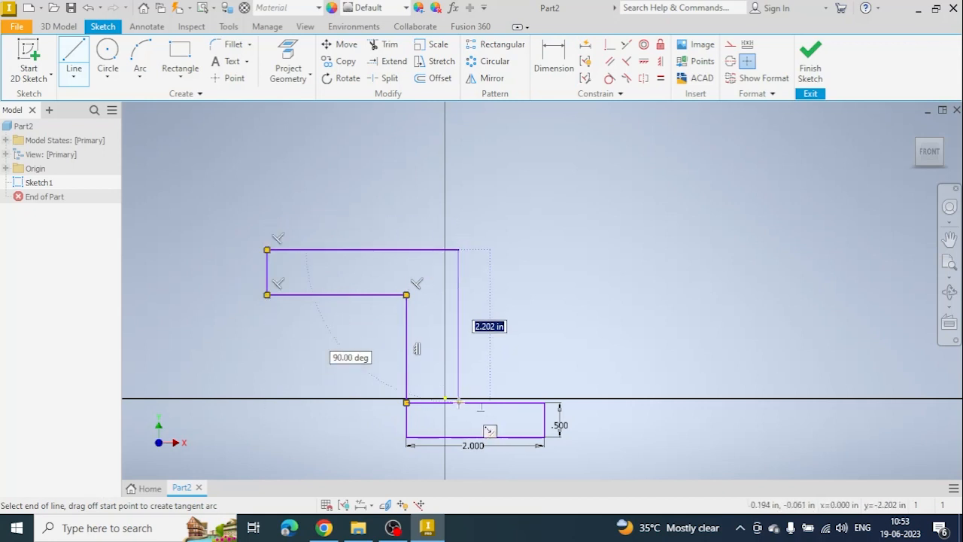
left_click(459, 402)
key("Escape")
Step: Delete the short left edge of the lower rectangle
scroll(497, 363, "up", 3)
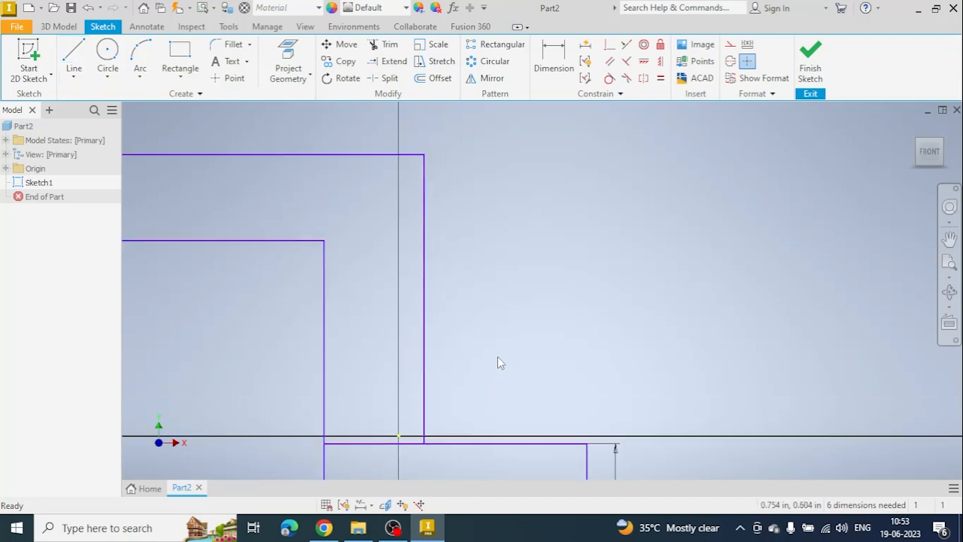
scroll(497, 356, "down", 3)
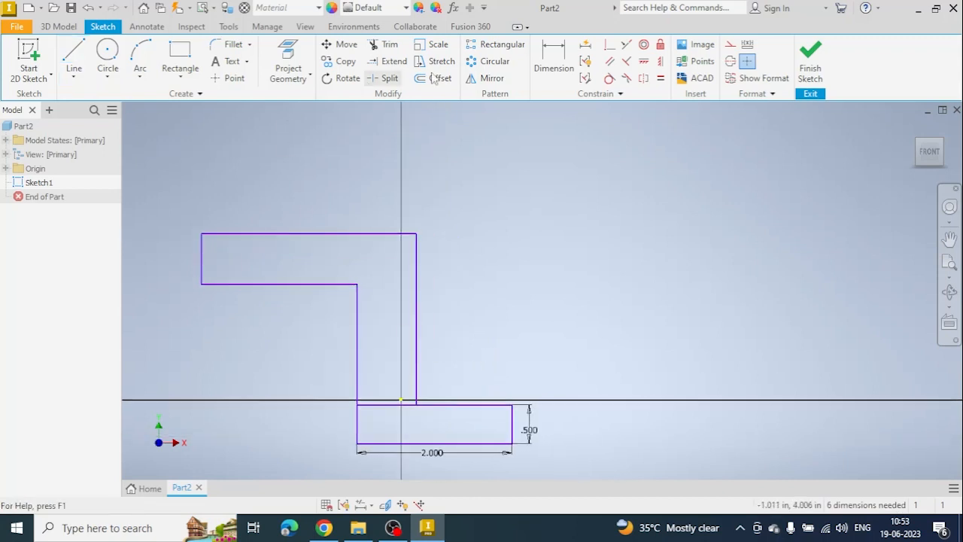
left_click(561, 60)
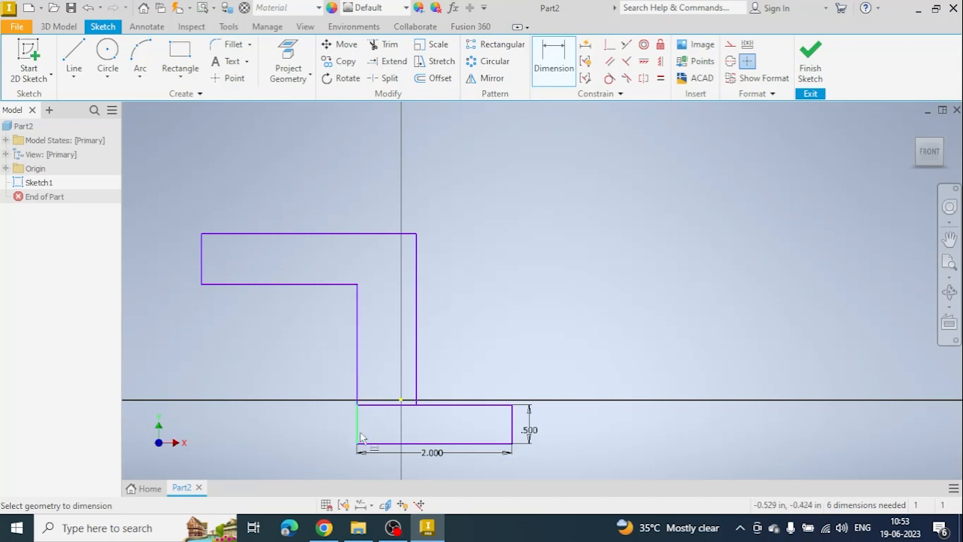
key("Escape")
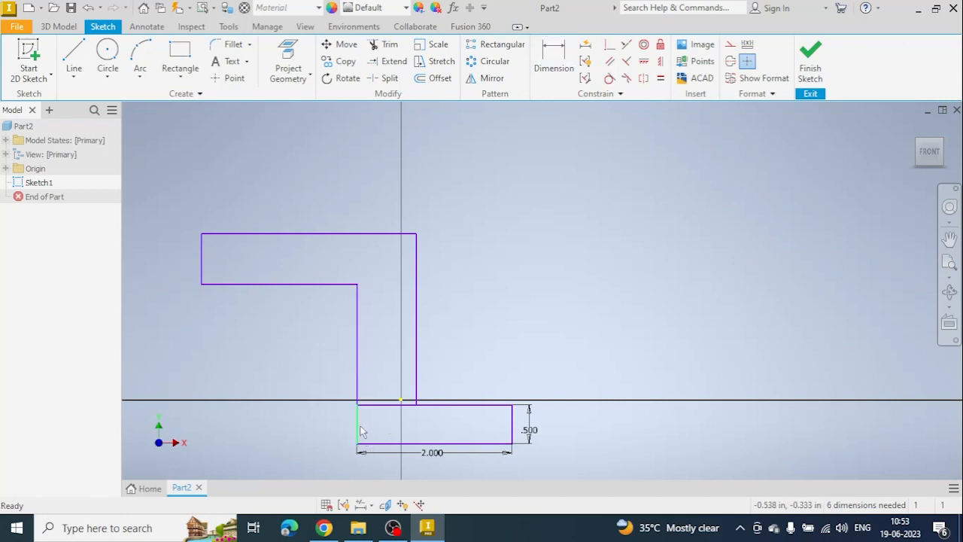
left_click(381, 430)
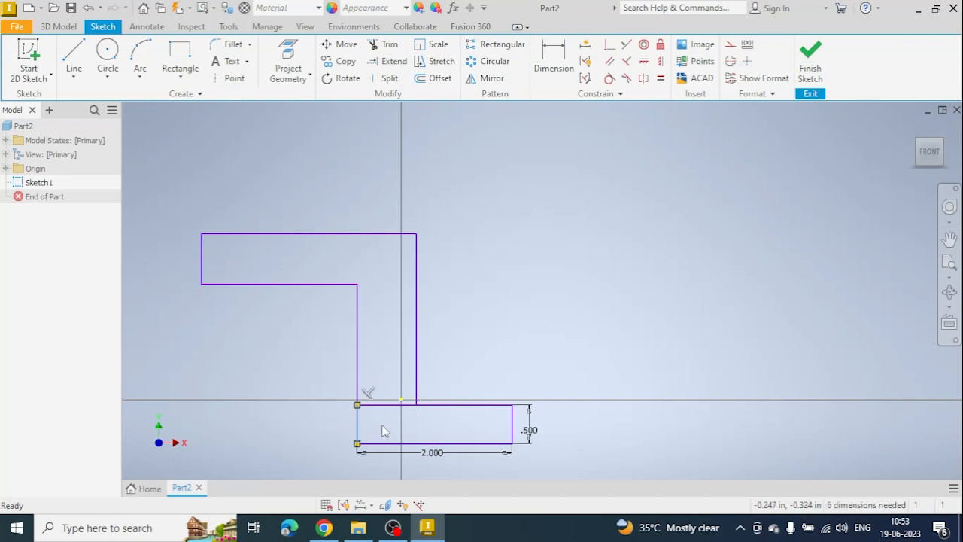
key("Delete")
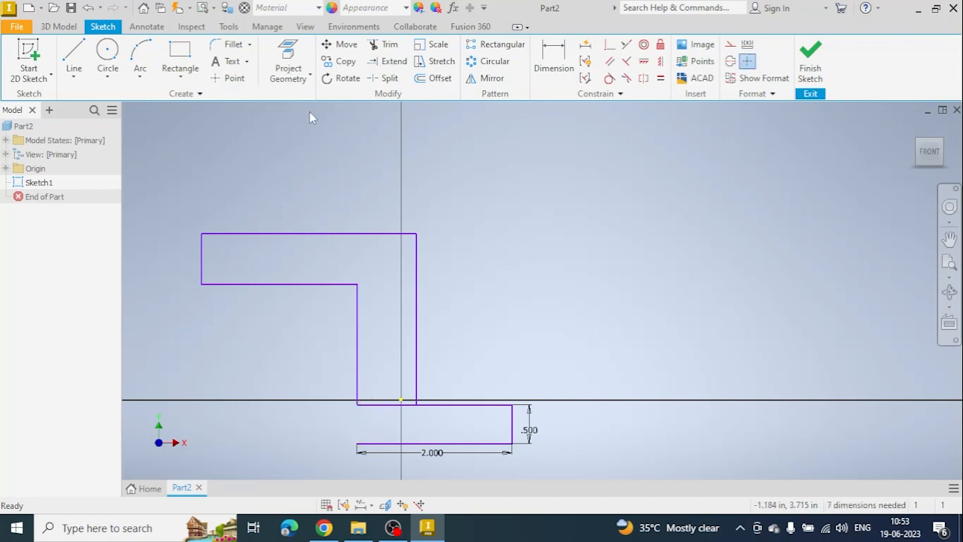
Step: Extend the left vertical line of the upright down to the bottom edge of the lower rectangle
left_click(389, 61)
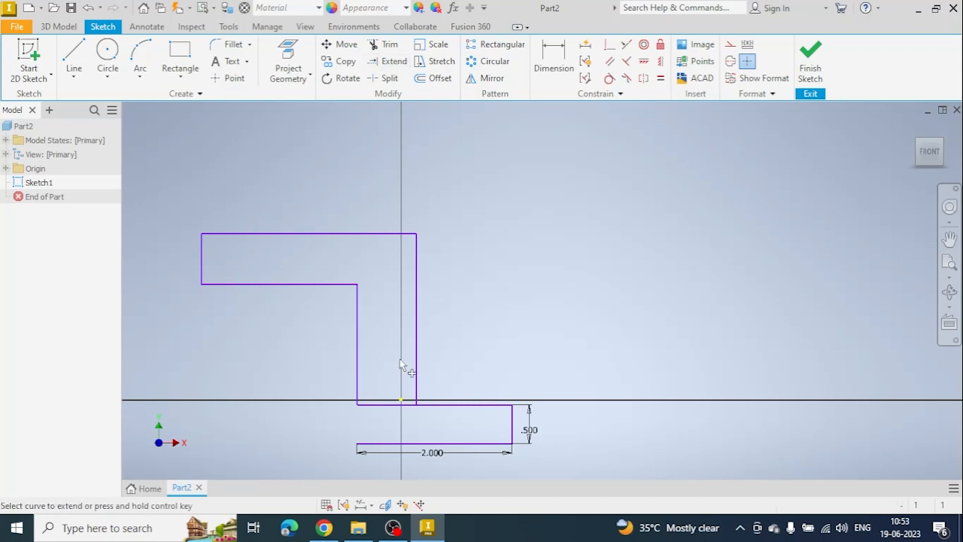
left_click(360, 403)
key("Escape")
left_click(358, 435)
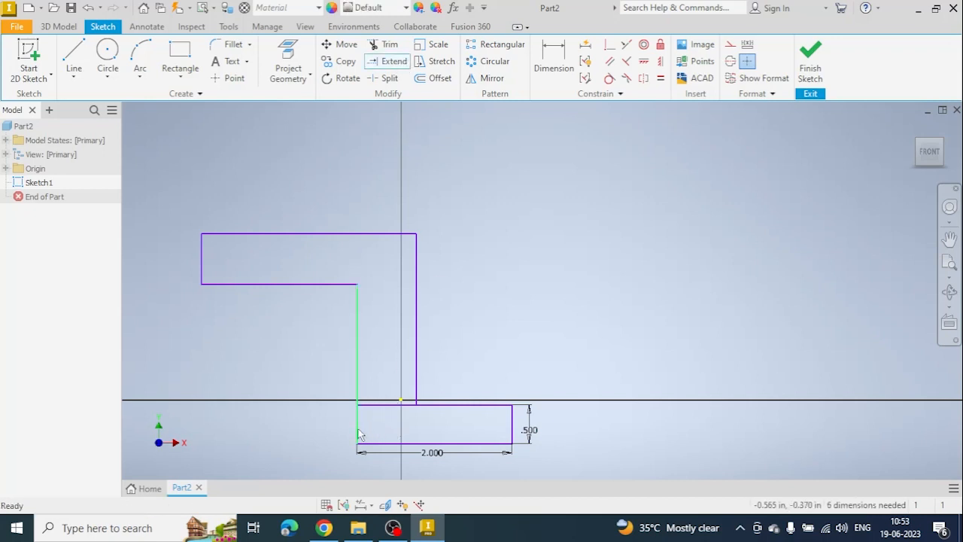
Step: Trim the segment of the lower rectangle's top edge that lies between the upright's two vertical lines
key("Escape")
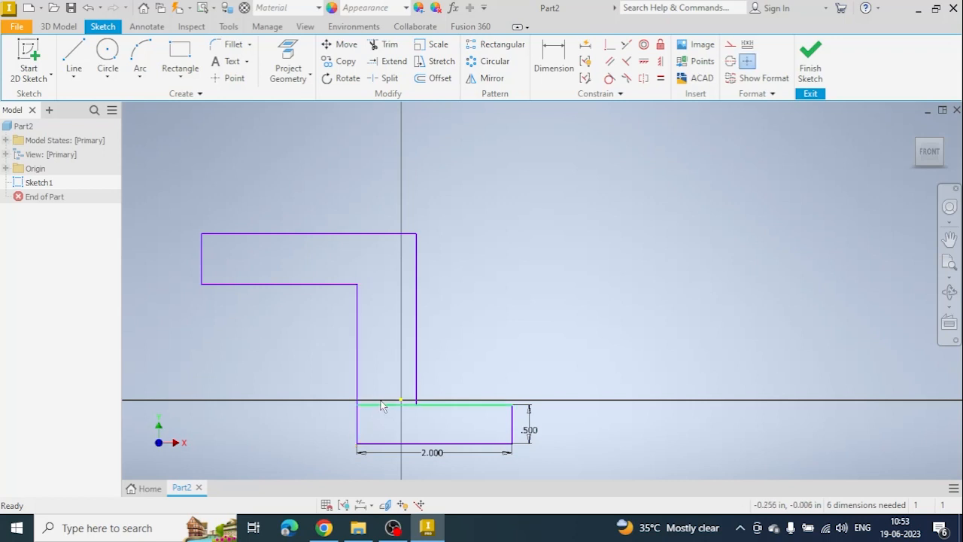
left_click(377, 406)
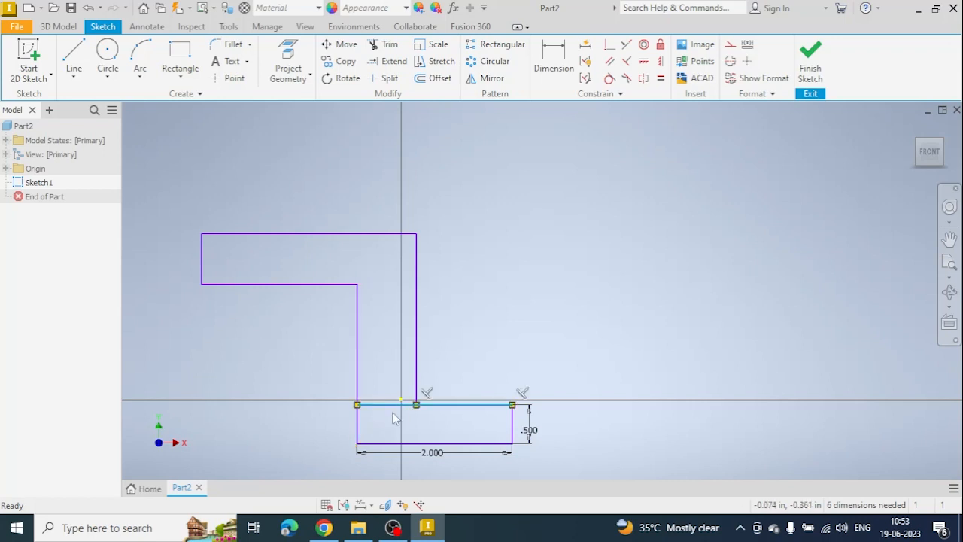
left_click(382, 416)
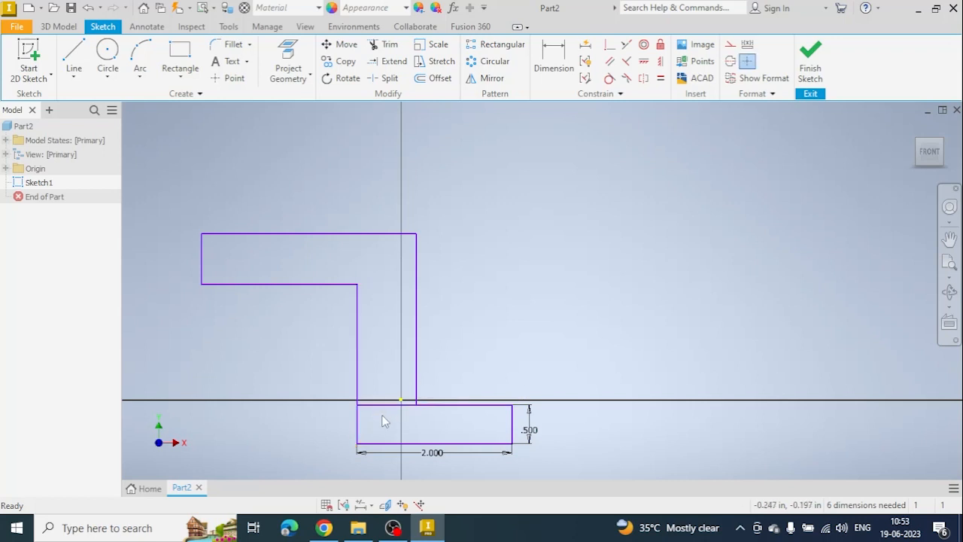
left_click(382, 45)
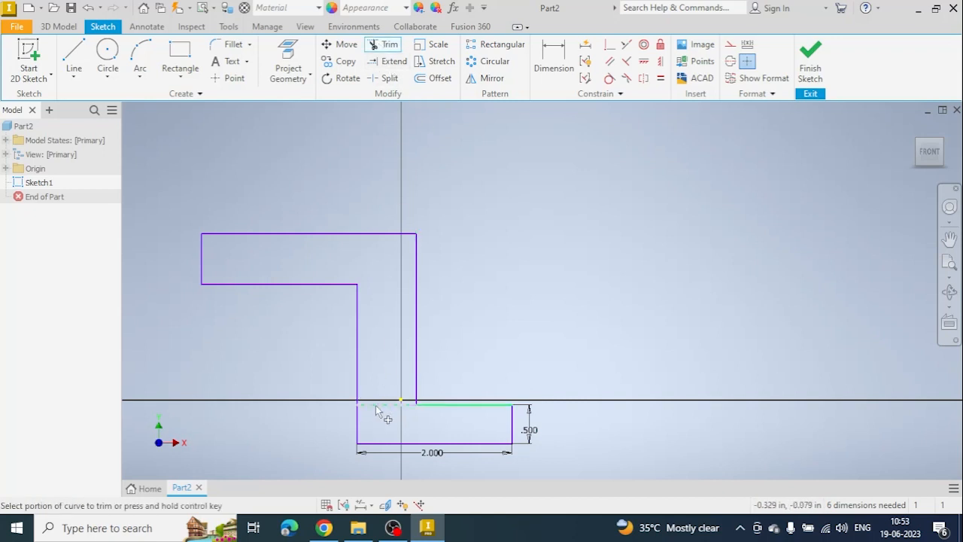
left_click(377, 407)
key("Escape")
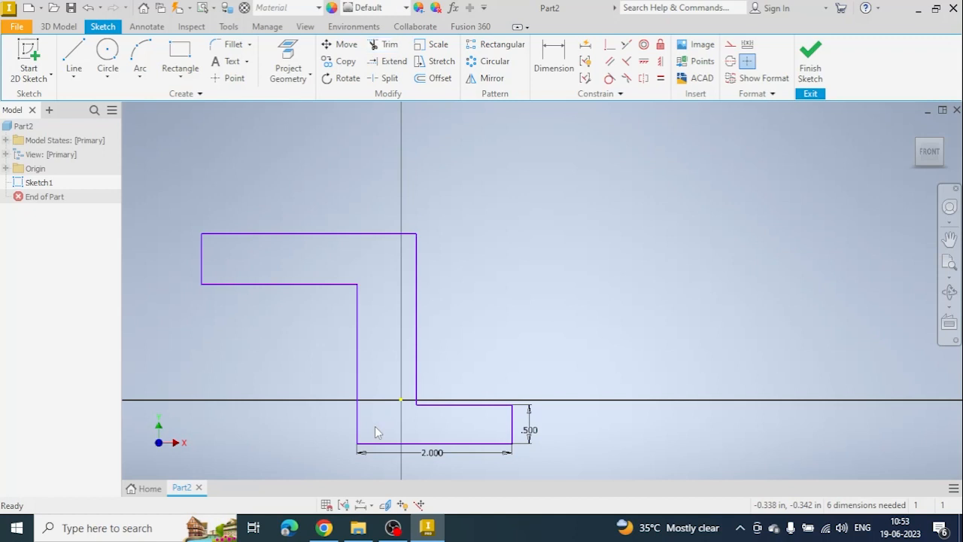
Step: Try to dimension the profile's full top edge at 2 in
middle_click_drag(278, 309, 312, 318)
left_click(553, 60)
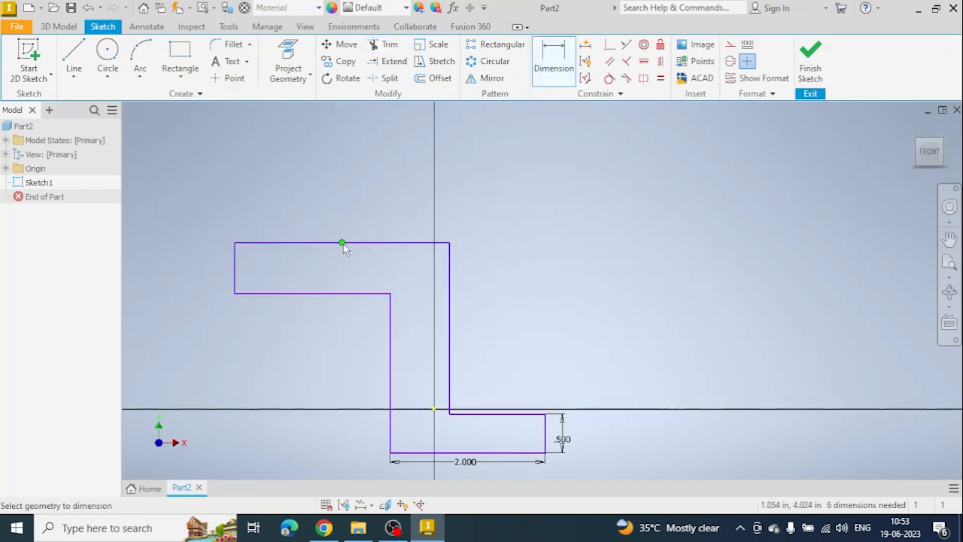
left_click(333, 242)
left_click(344, 194)
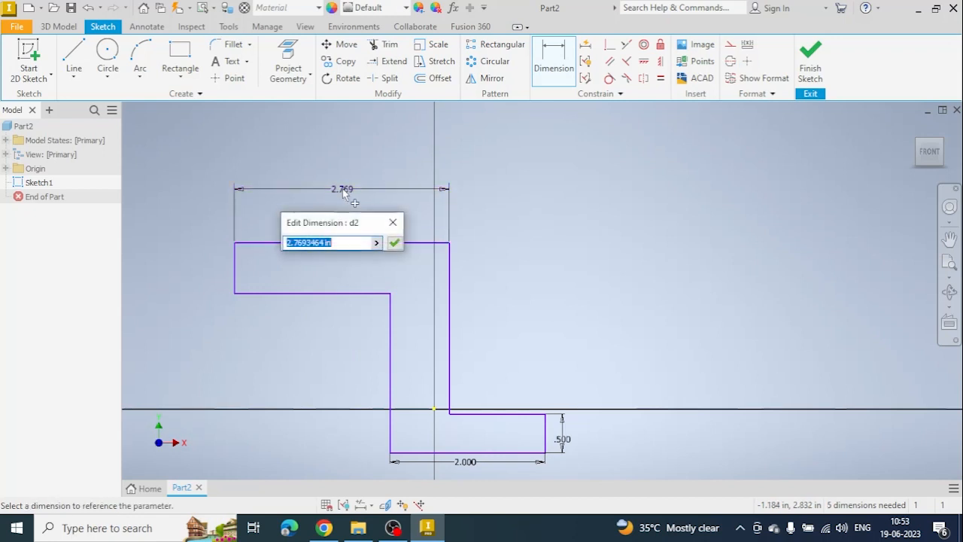
type("2")
key("Return")
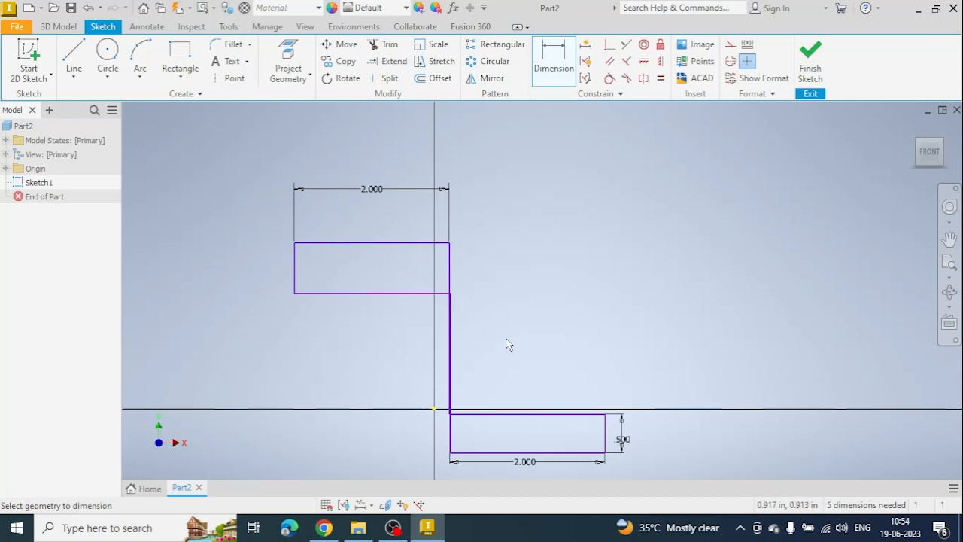
Step: Undo the value change on the top edge and delete its dimension
key("ctrl+z")
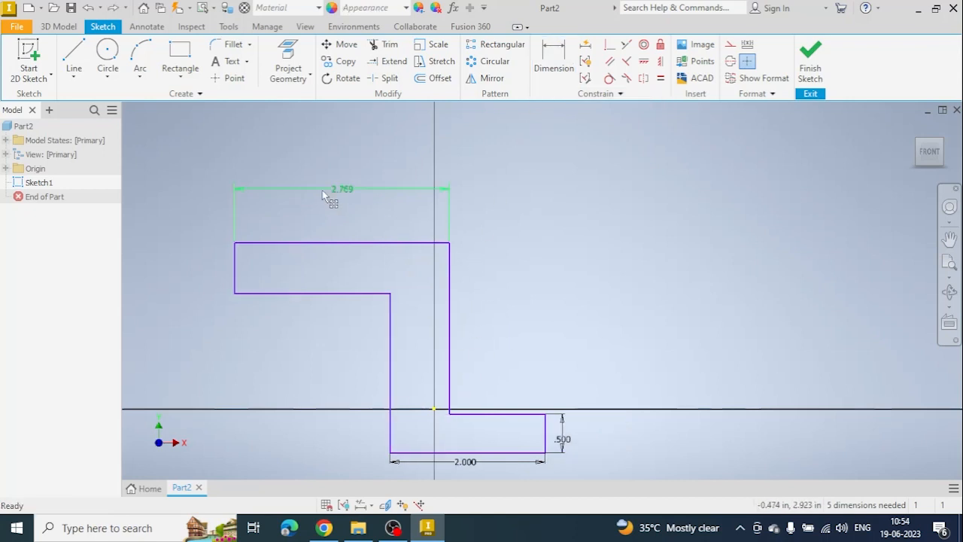
left_click(309, 189)
key("Delete")
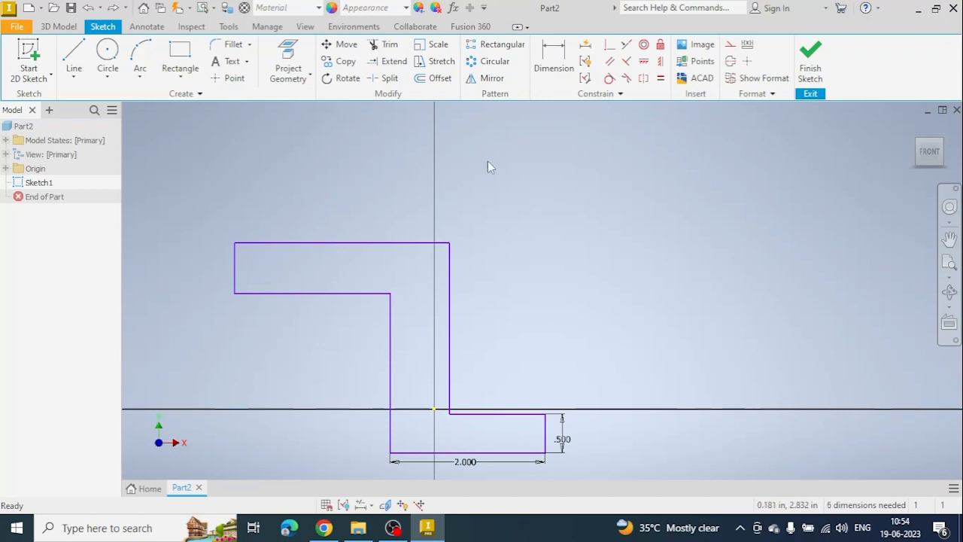
Step: Dimension the distance between the upright's two vertical lines and set it to 0.5 in
left_click(561, 82)
left_click(390, 317)
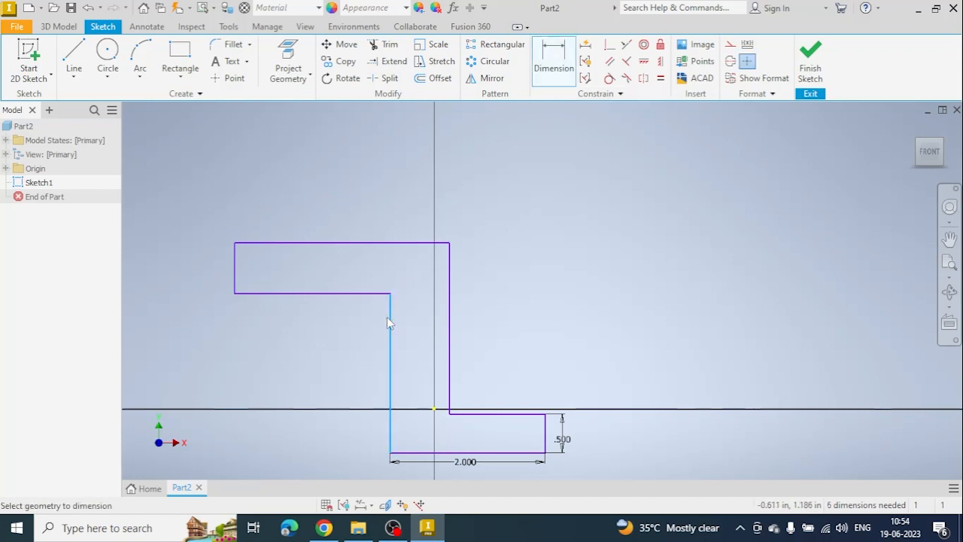
left_click(450, 322)
left_click(416, 322)
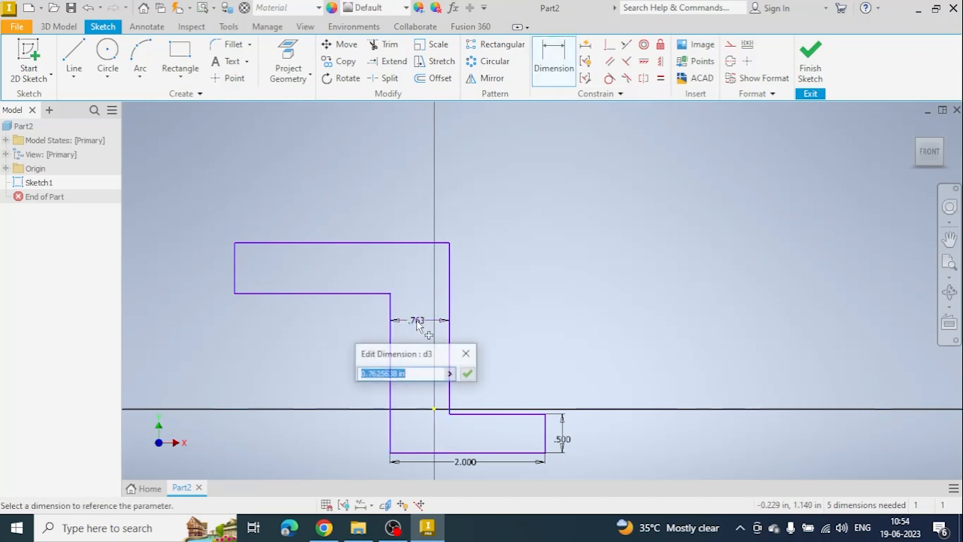
type("0.5")
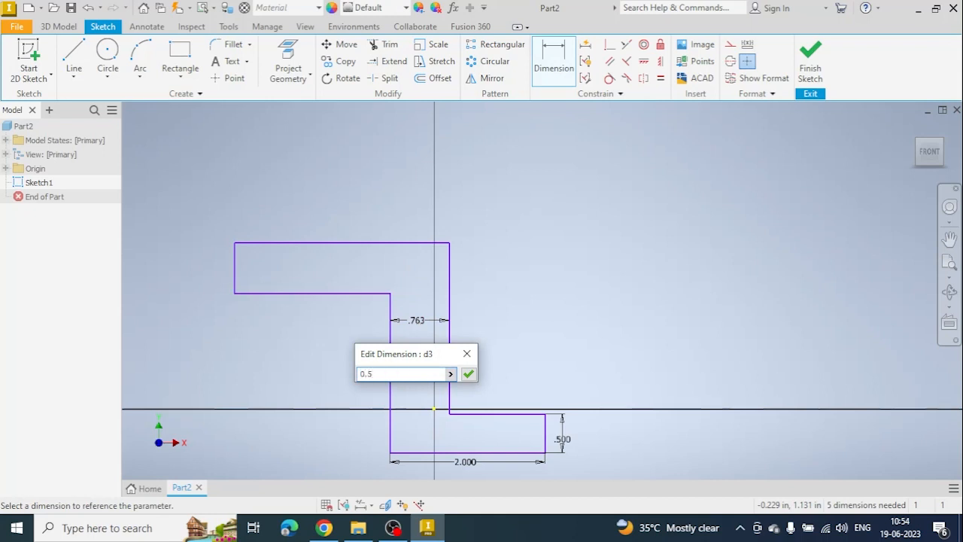
key("Return")
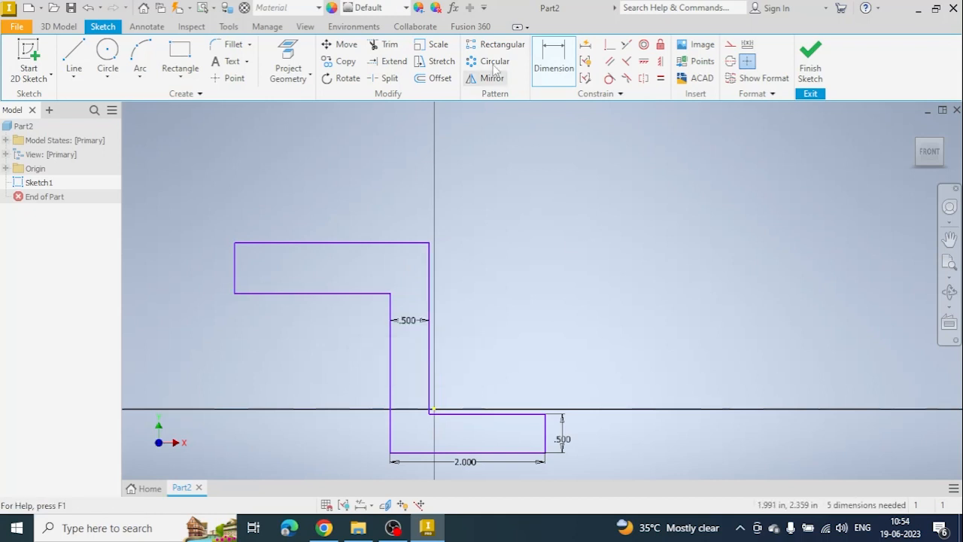
Step: Dimension the profile's top edge and set its length to 2 in
left_click(554, 59)
left_click(309, 243)
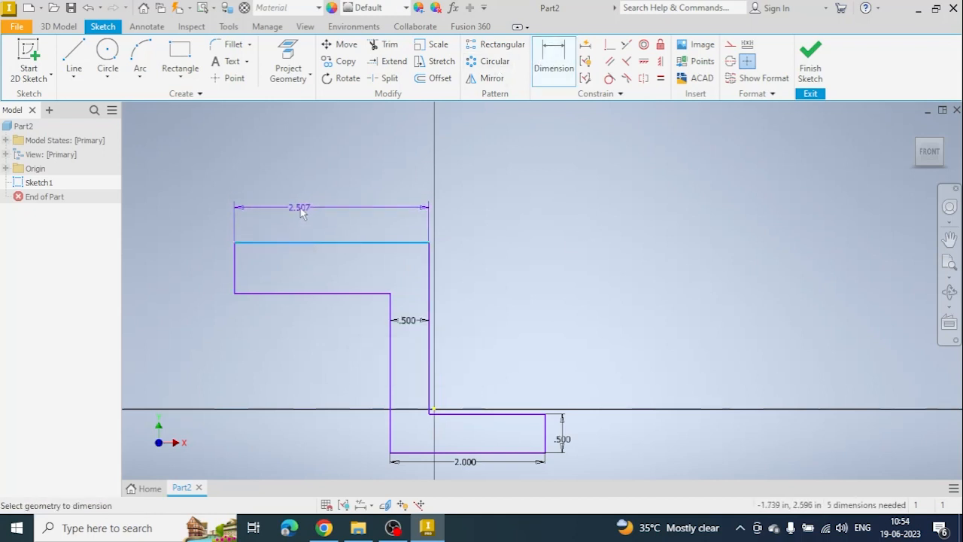
left_click(301, 211)
type("2.5067826")
key("Return")
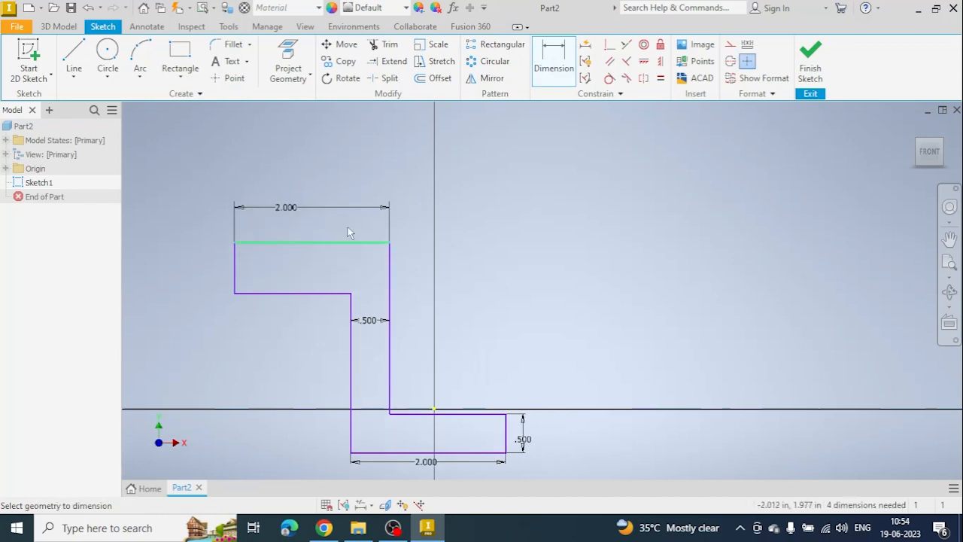
Step: Dimension the short left edge of the upper arm and set it to 0.5 in
left_click(234, 283)
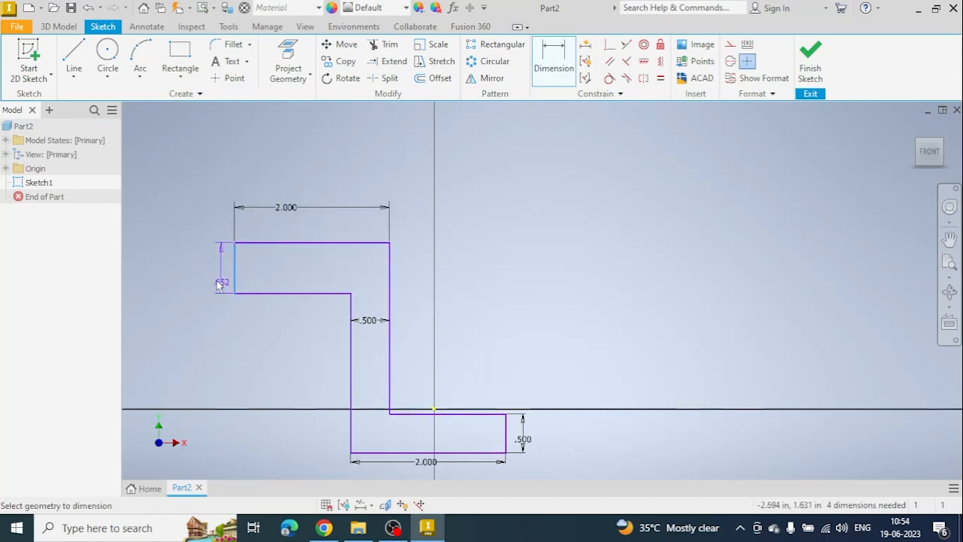
left_click(210, 276)
type("0.5")
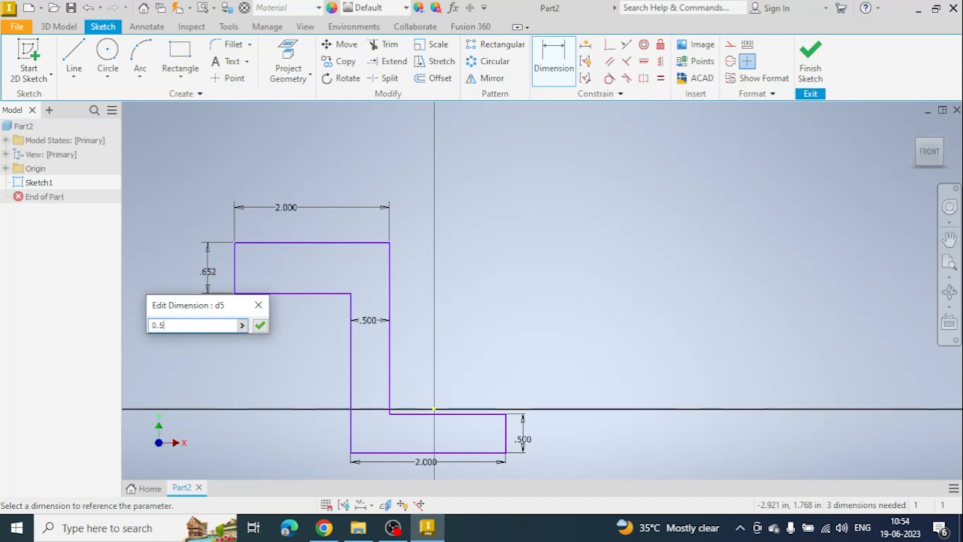
key("Return")
key("Escape")
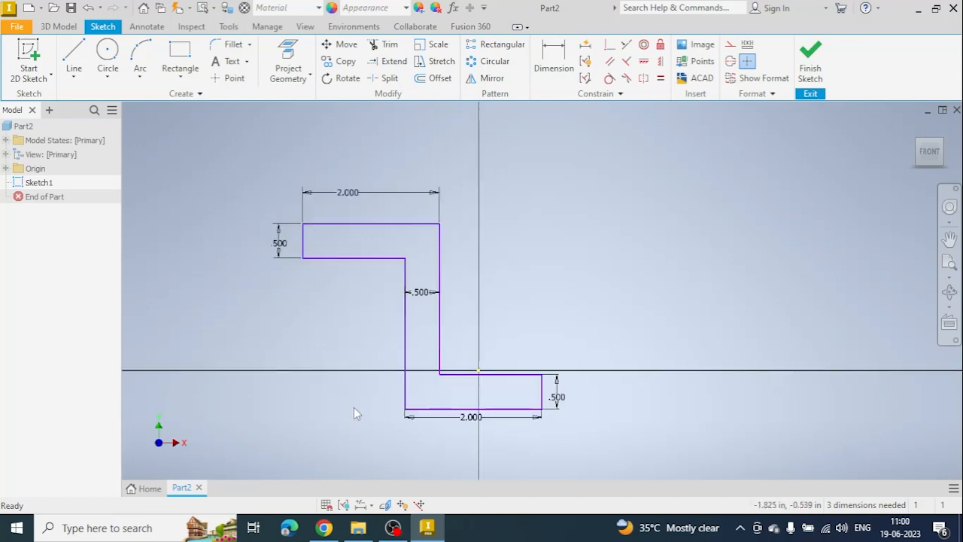
Step: Dimension the upright's left vertical line and set its length to 2 in
left_click(554, 60)
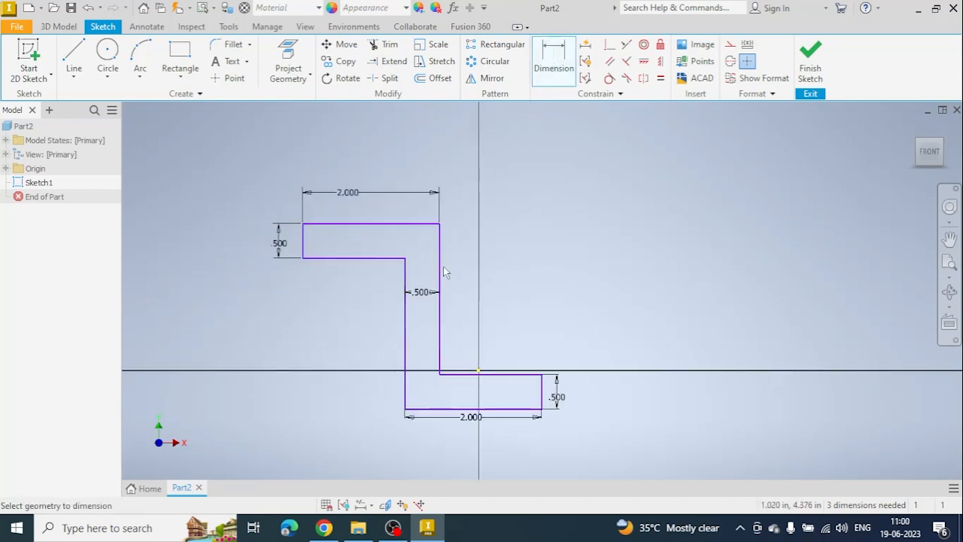
left_click(407, 359)
left_click(357, 349)
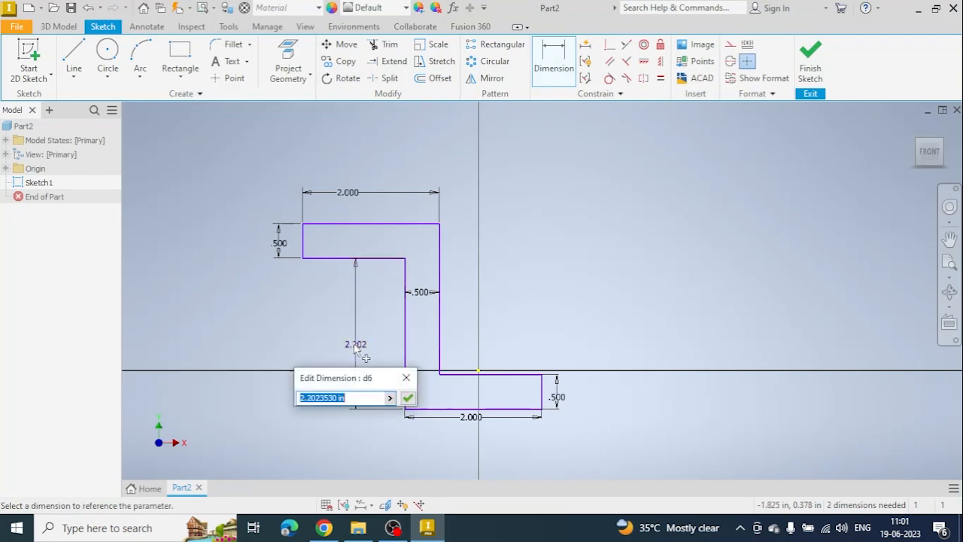
type("2")
key("Return")
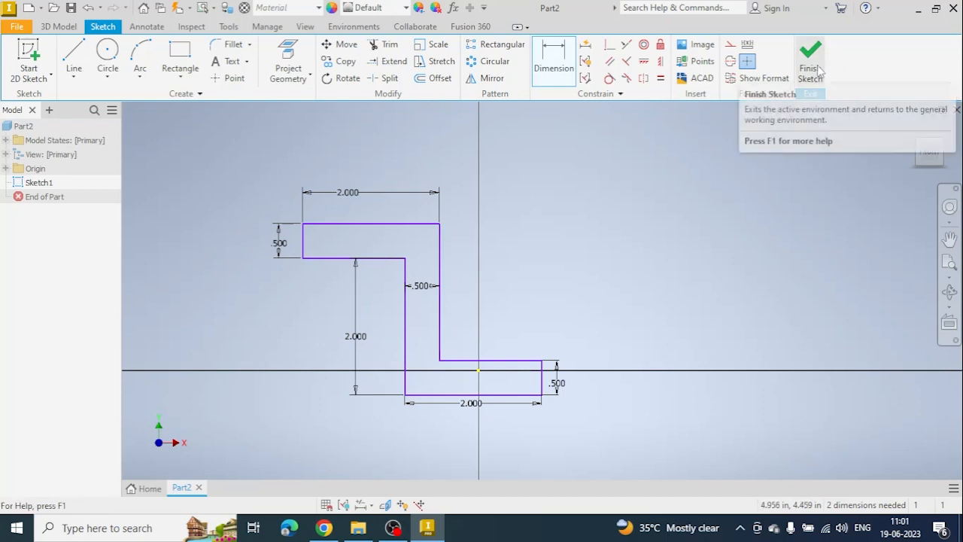
Step: Finish the 2D sketch of the Z-shaped profile
right_click(580, 191)
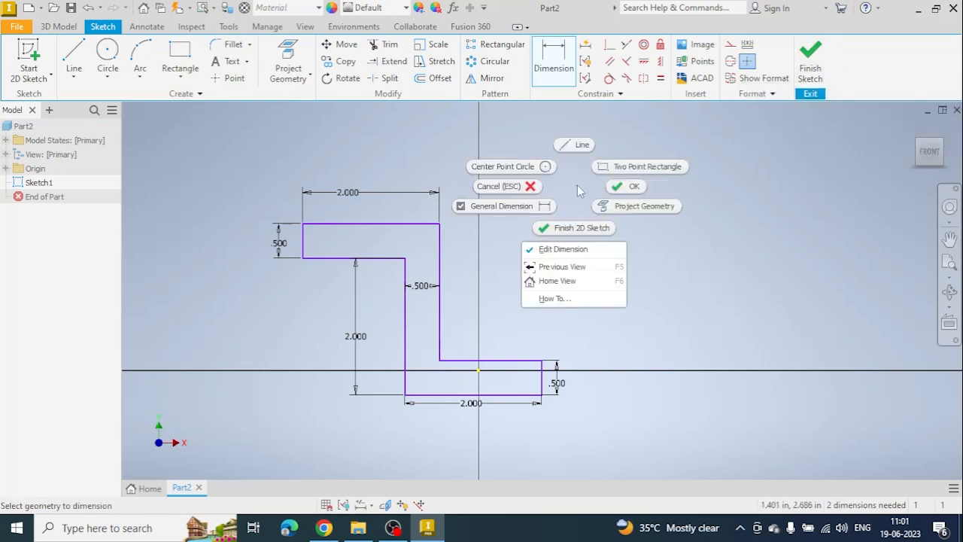
left_click(581, 229)
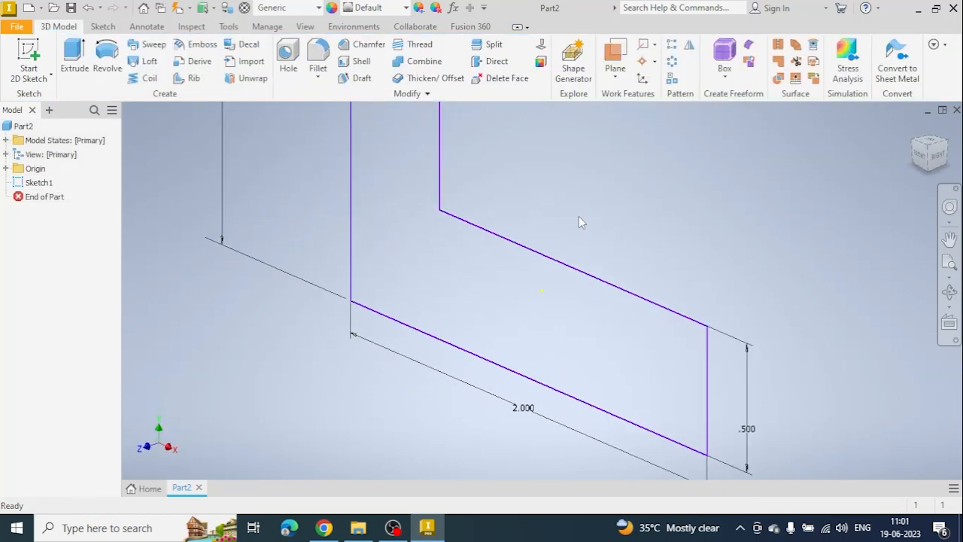
scroll(578, 215, "down", 5)
middle_click_drag(577, 209, 579, 288)
middle_click_drag(581, 231, 548, 263)
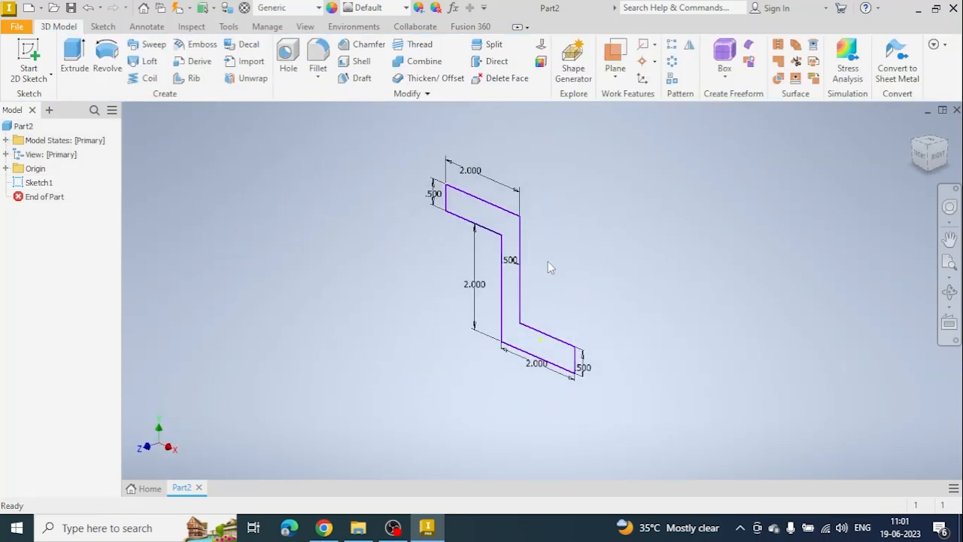
middle_click_drag(450, 378, 394, 402)
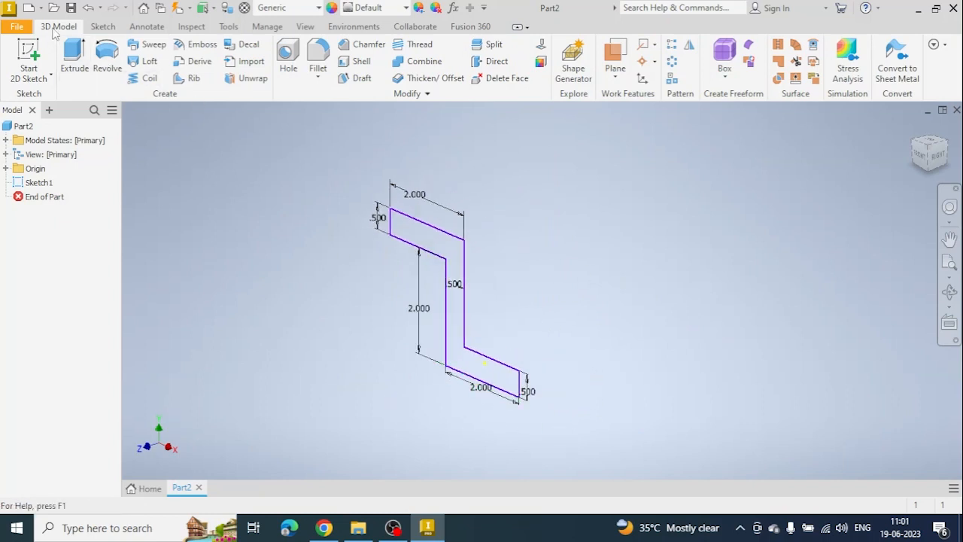
Step: Start an extrusion, clear its automatic profile selection, and select the Z-shaped profile again
left_click(99, 27)
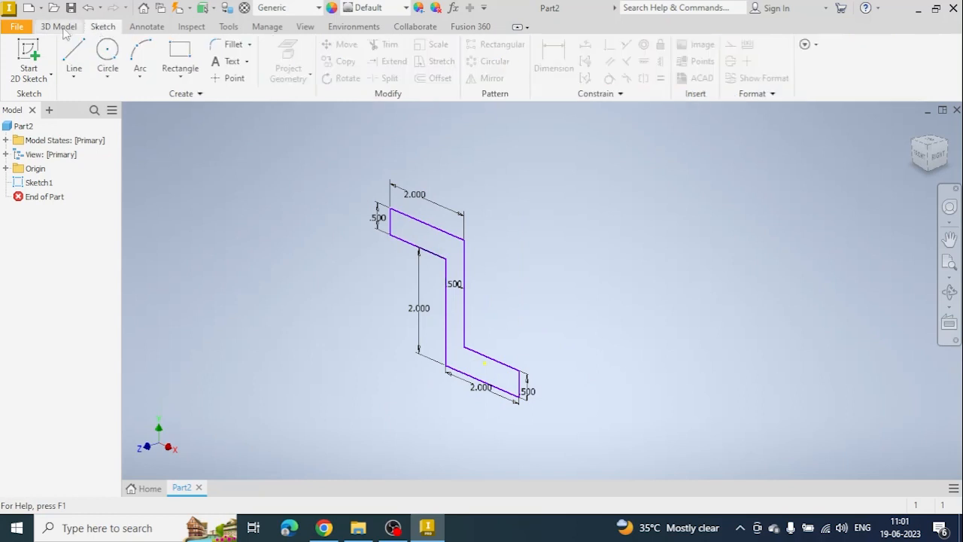
left_click(60, 27)
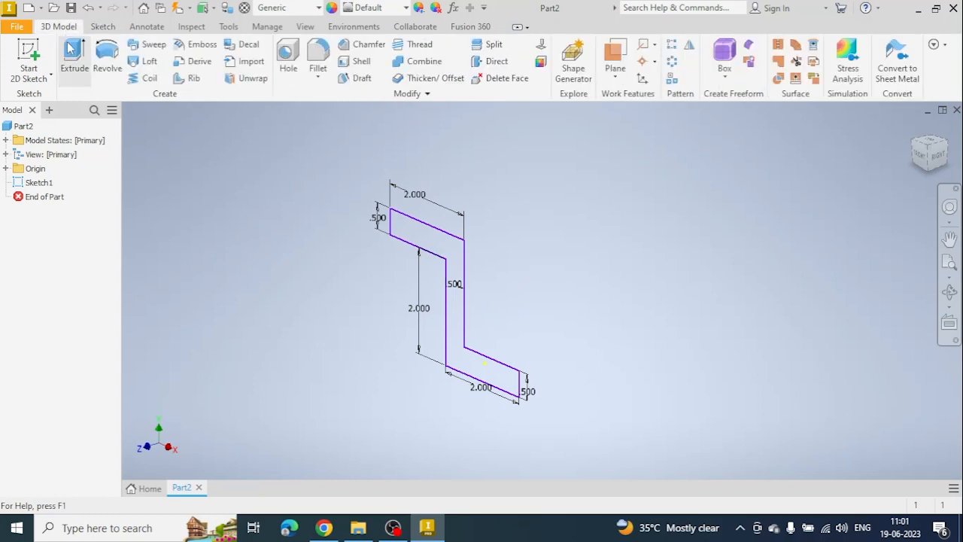
left_click(72, 54)
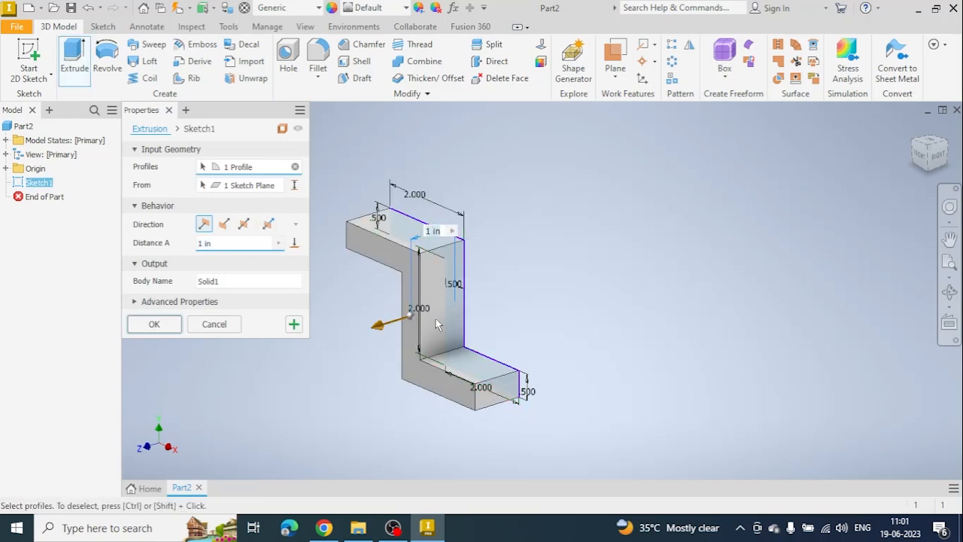
left_click(295, 167)
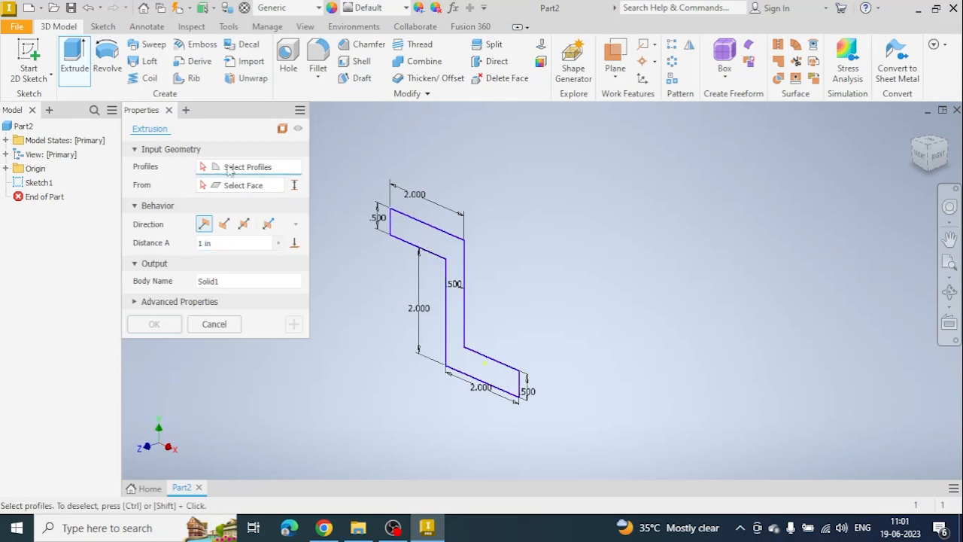
left_click(432, 239)
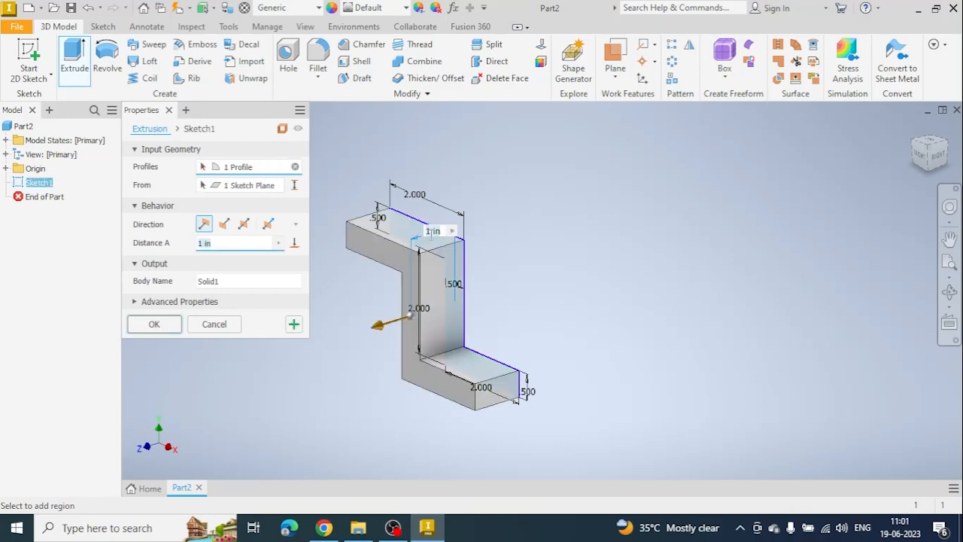
middle_click_drag(520, 258, 594, 238)
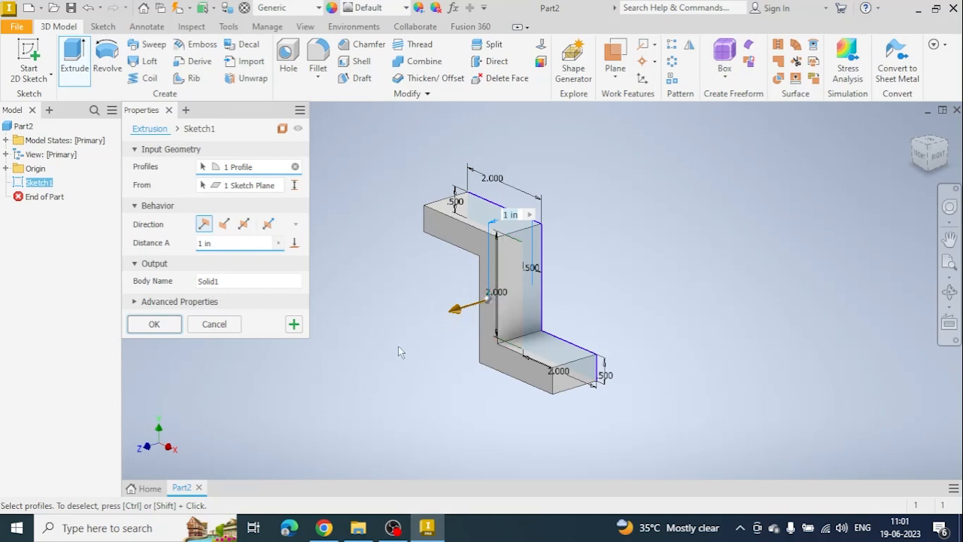
Step: Try the flipped, symmetric and asymmetric directions for the extrusion, and restore the default direction
left_click(225, 224)
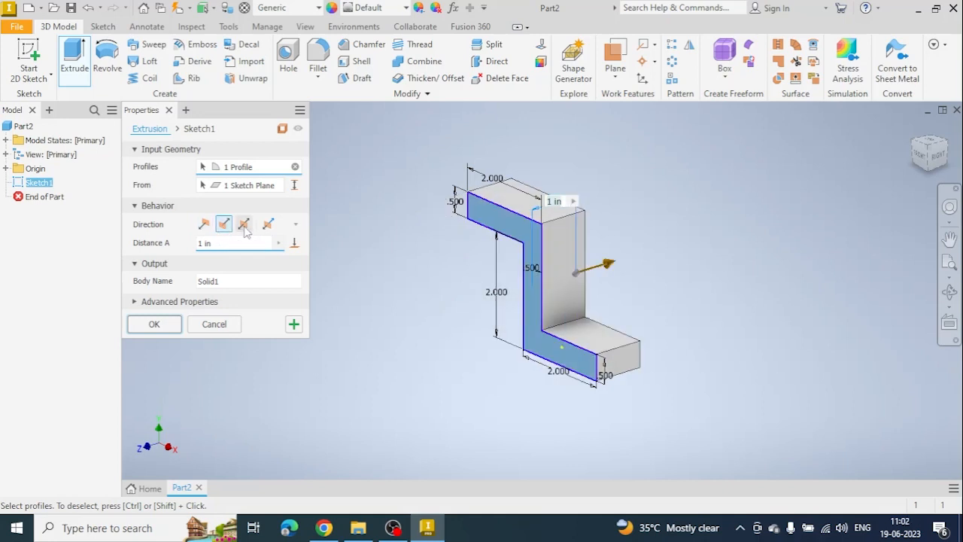
left_click(244, 229)
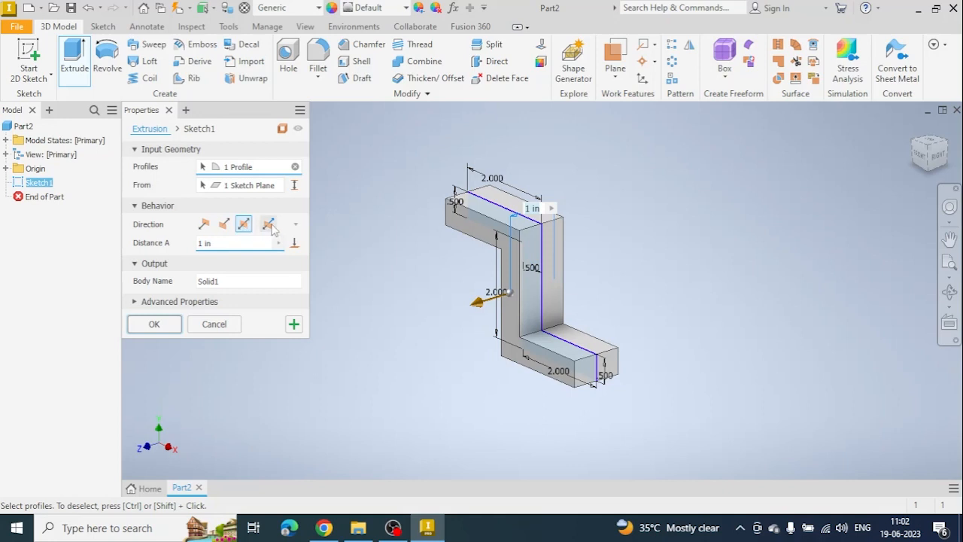
left_click(269, 225)
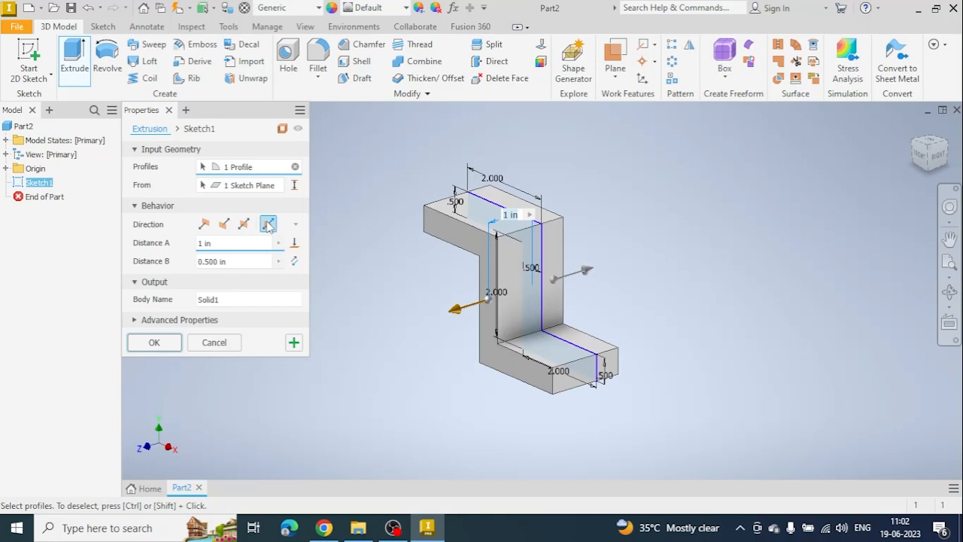
left_click(204, 226)
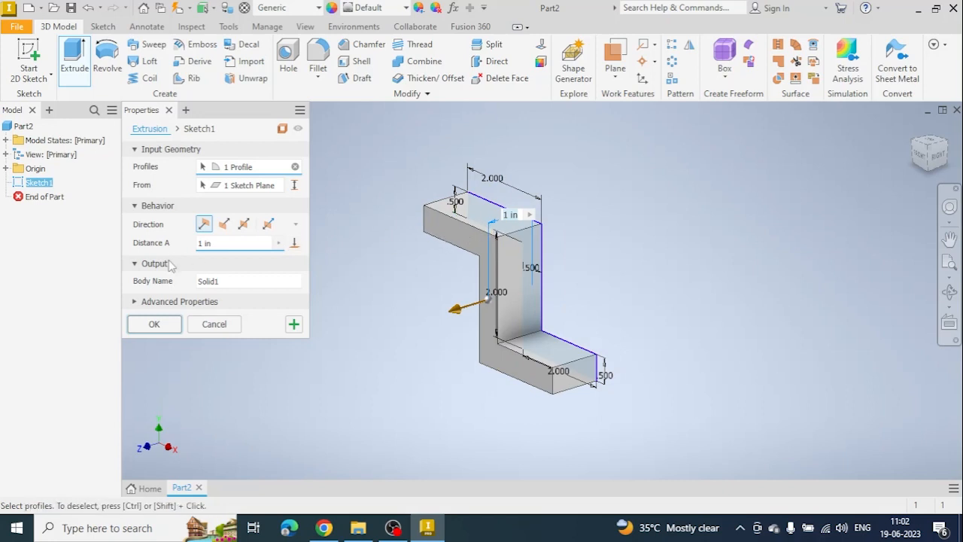
Step: Set the extrusion distance to 2 in and create the solid from the Z-shaped profile
left_click(199, 244)
type("2")
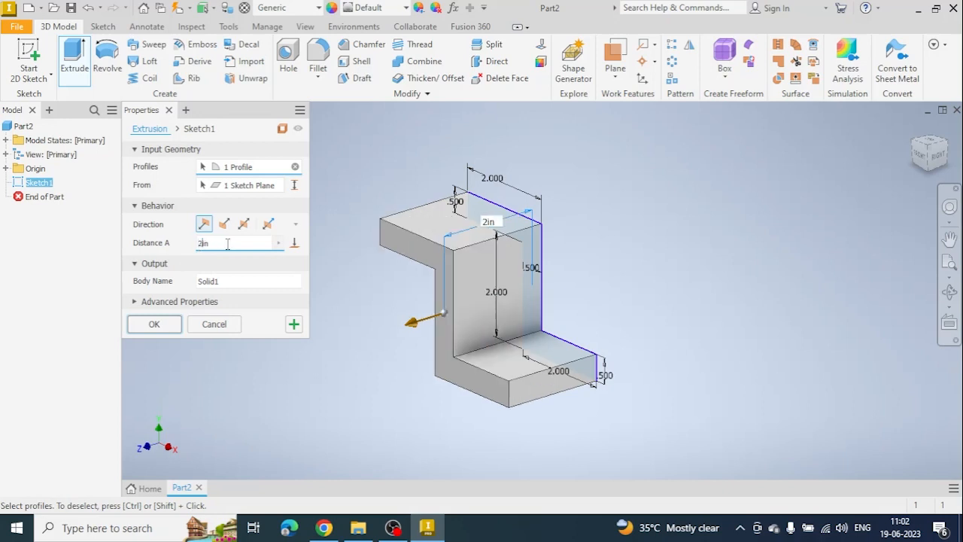
key("Return")
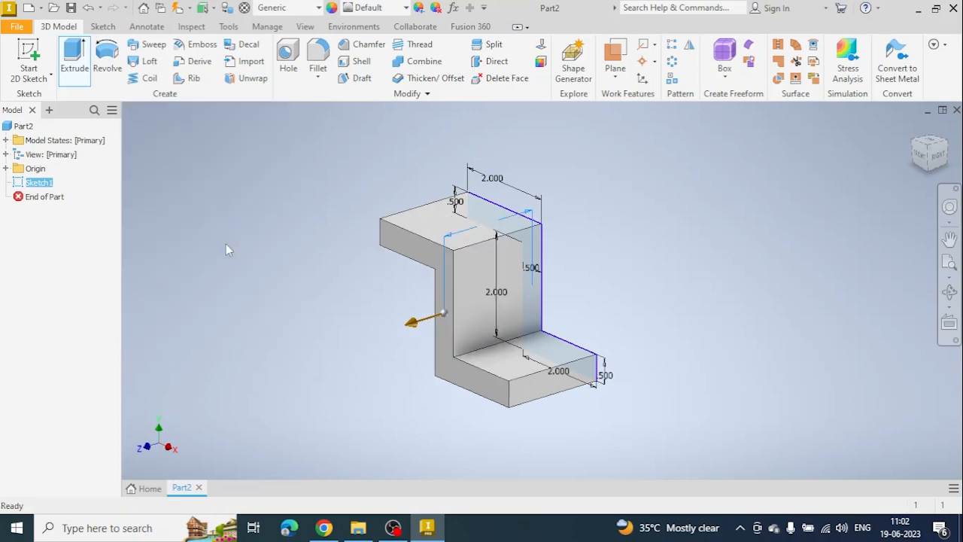